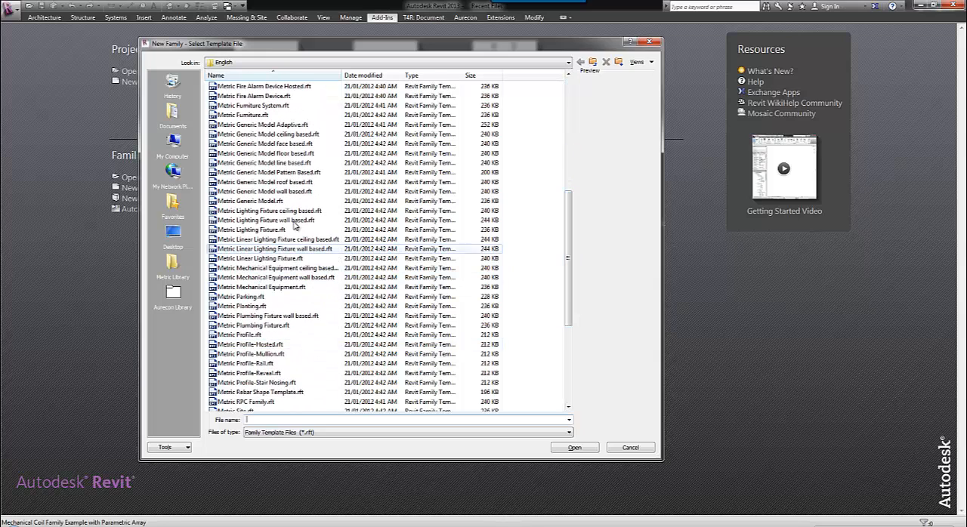
Create a new family from the Metric Generic Model.rft template.
left_click(287, 202)
left_click(572, 448)
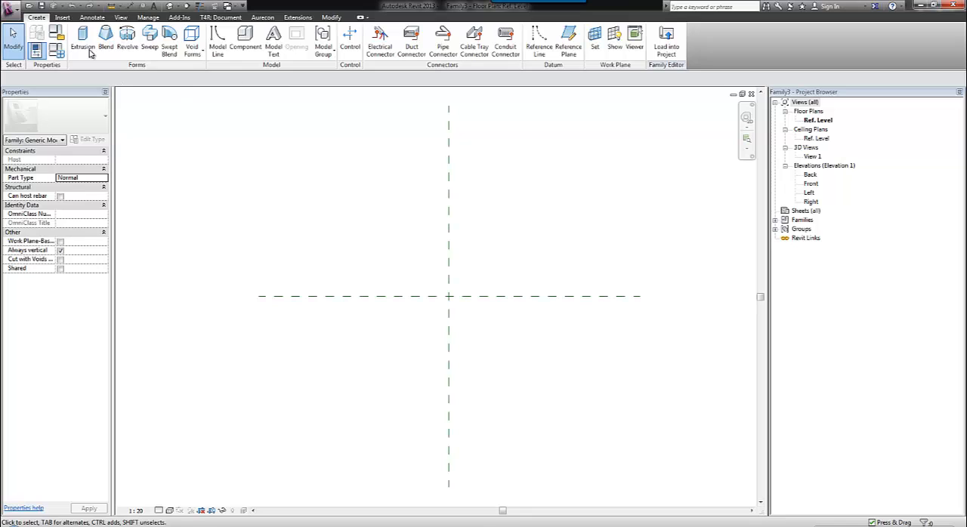
left_click(149, 38)
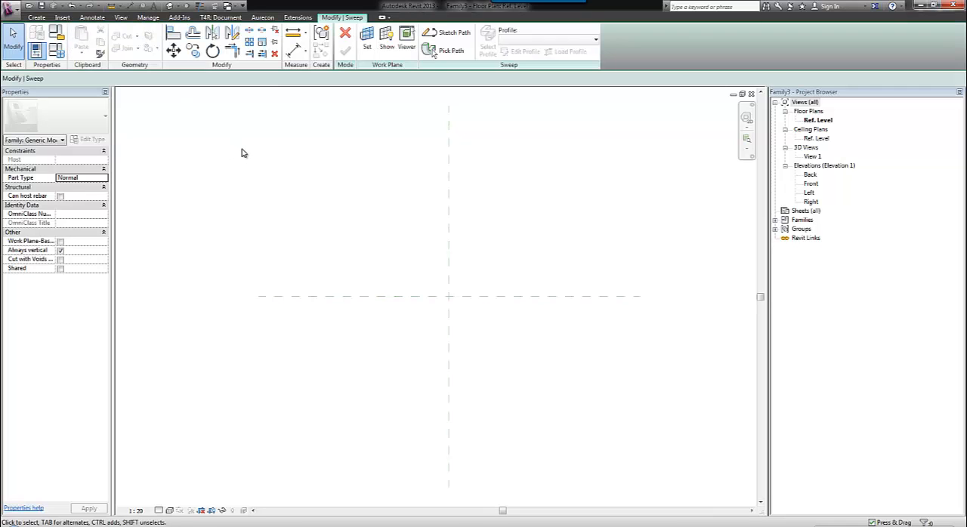
left_click(450, 32)
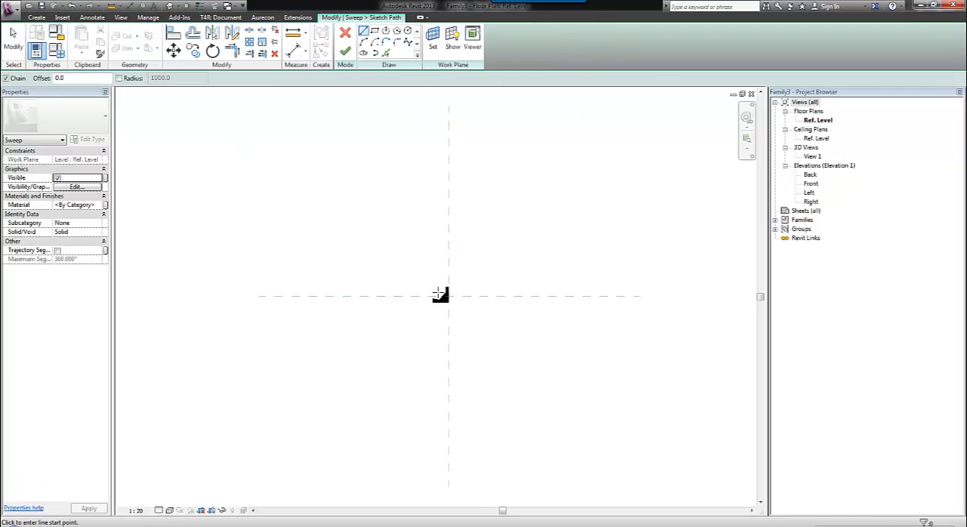
left_click(346, 37)
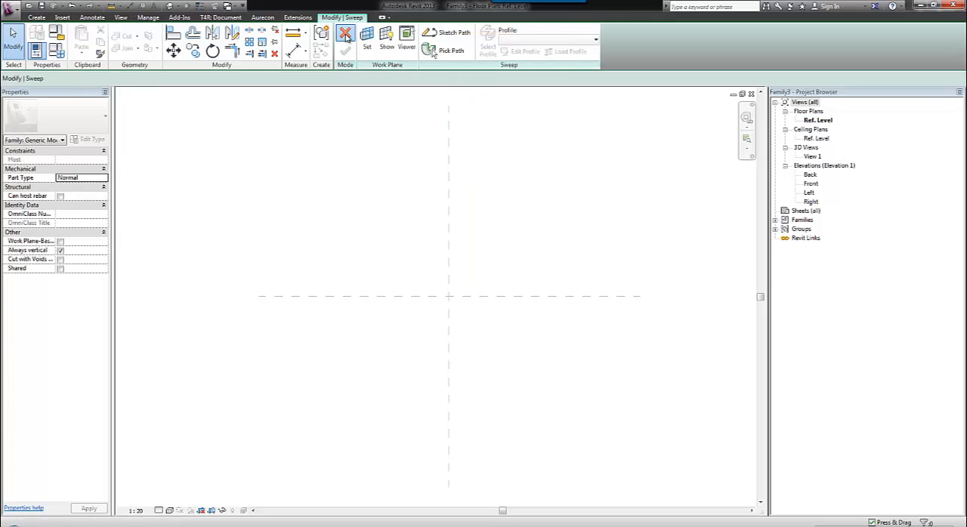
left_click(345, 35)
Draw two vertical reference planes, one on each side of the centre plane, with the right one about 1680 mm from it.
left_click(36, 17)
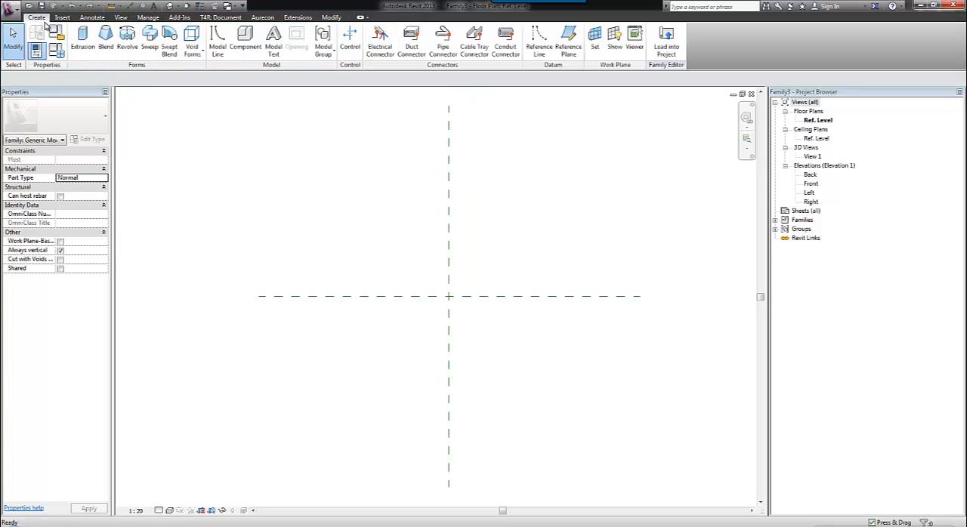
left_click(566, 38)
left_click(332, 205)
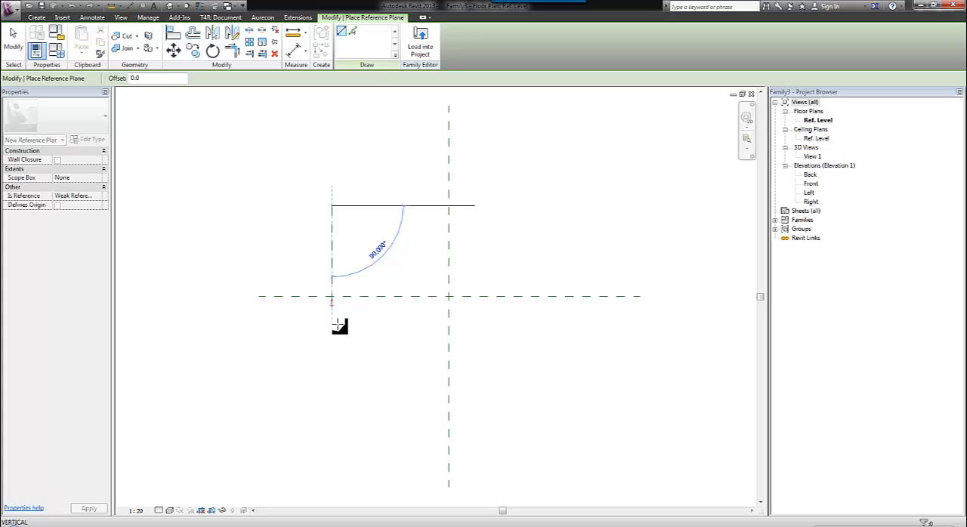
left_click(332, 391)
left_click(610, 205)
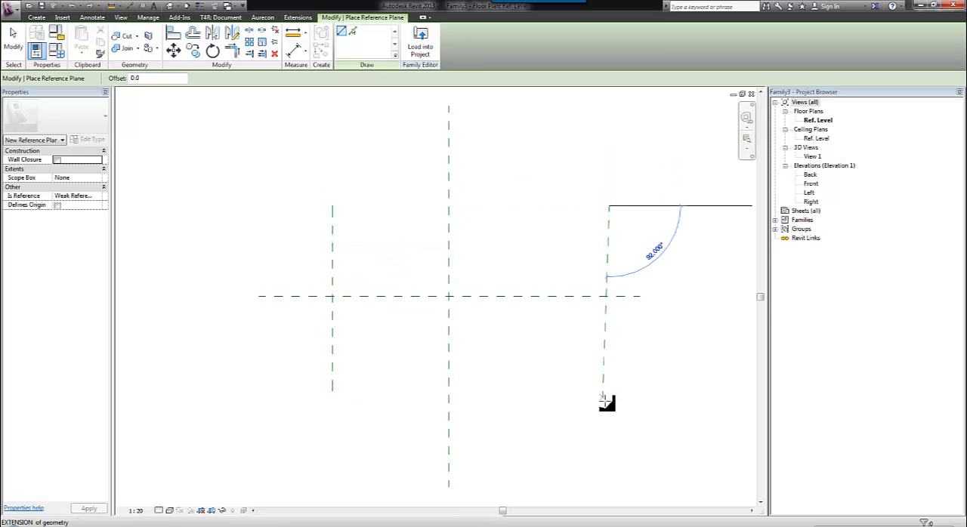
left_click(610, 391)
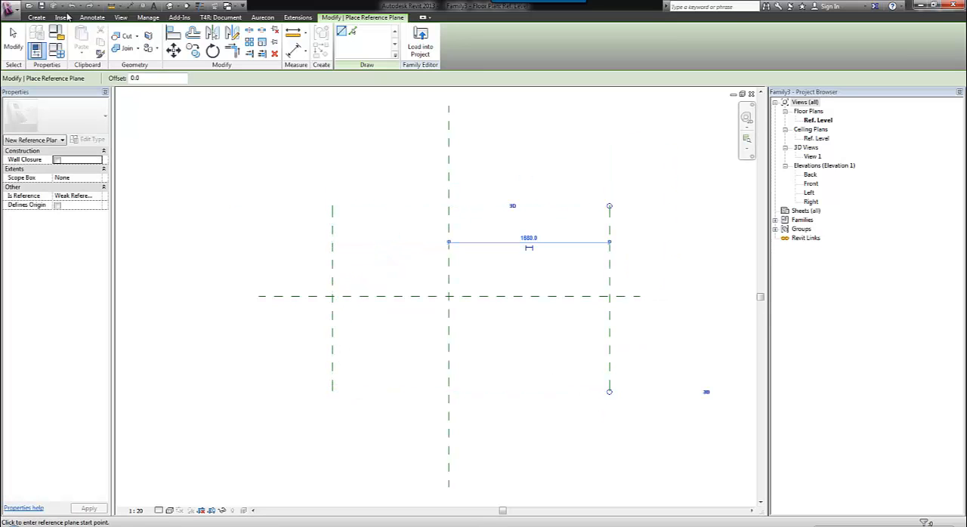
key("Escape")
key("Escape")
Place an aligned dimension string across the left, centre and right vertical reference planes and make its segments equal.
left_click(128, 7)
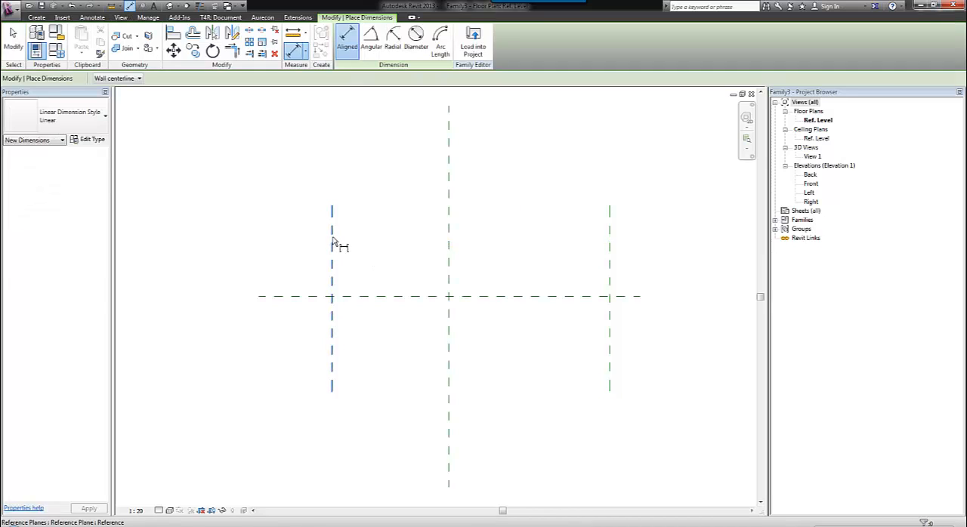
left_click(332, 236)
left_click(451, 240)
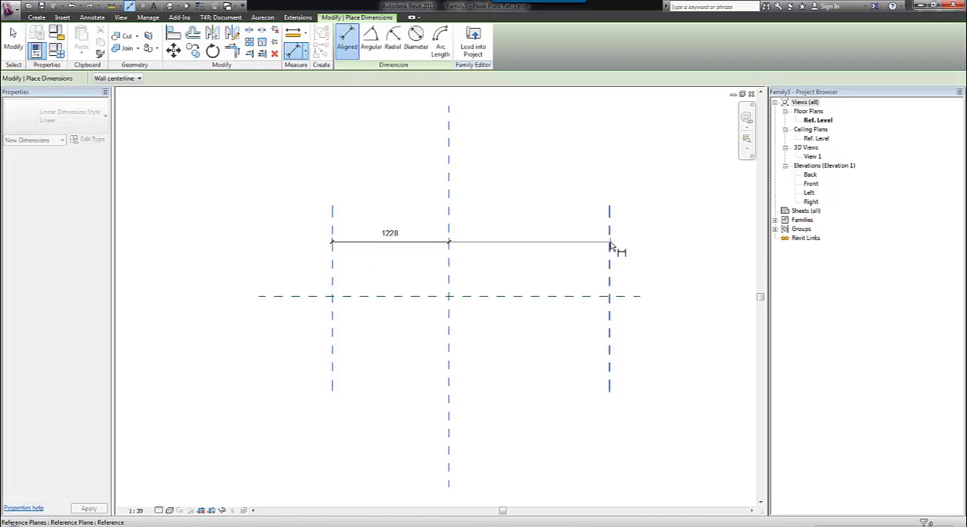
left_click(611, 243)
left_click(498, 214)
left_click(471, 191)
Add an overall aligned dimension between the two outer reference planes, placed above the equalised dimension string.
left_click(290, 259)
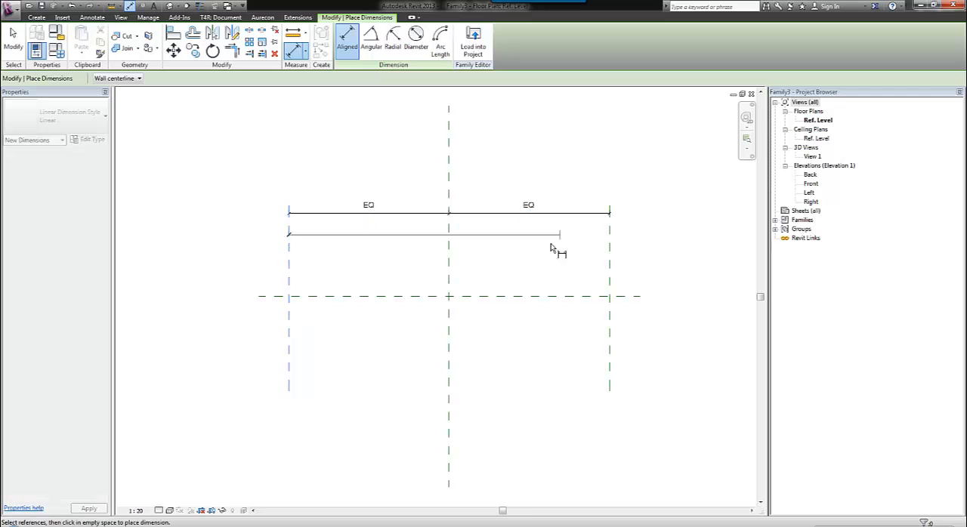
key("Escape")
left_click(611, 259)
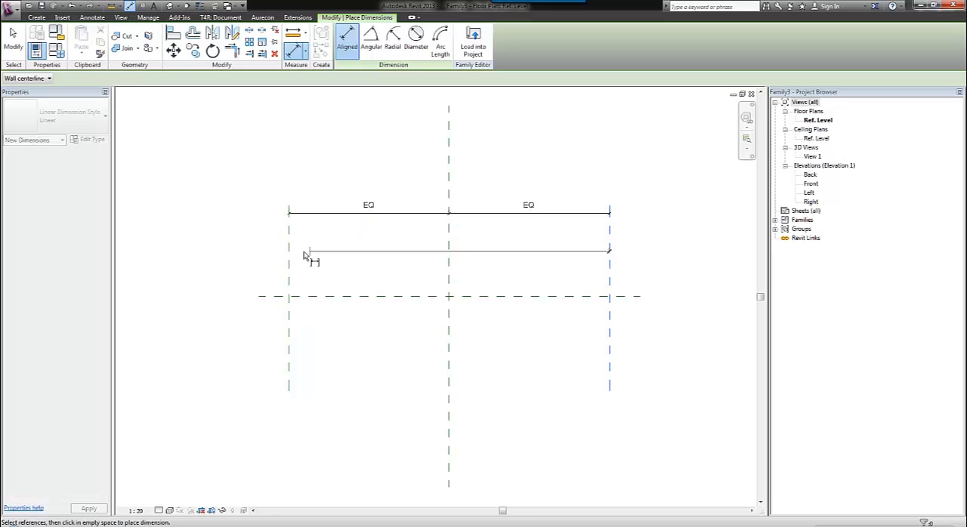
left_click(291, 261)
left_click(294, 174)
key("Escape")
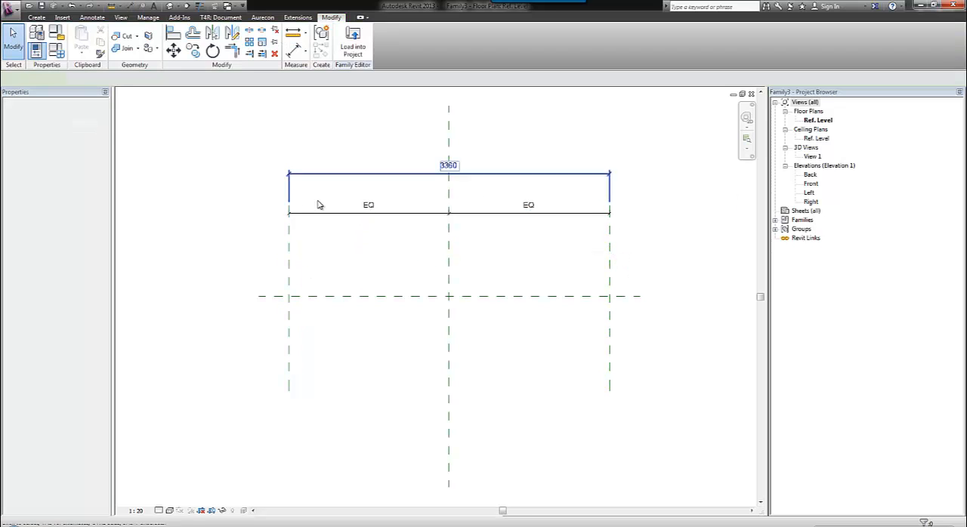
Label the overall dimension with a new instance family parameter named COIL_LENGTH, grouped under Dimensions.
left_click(234, 78)
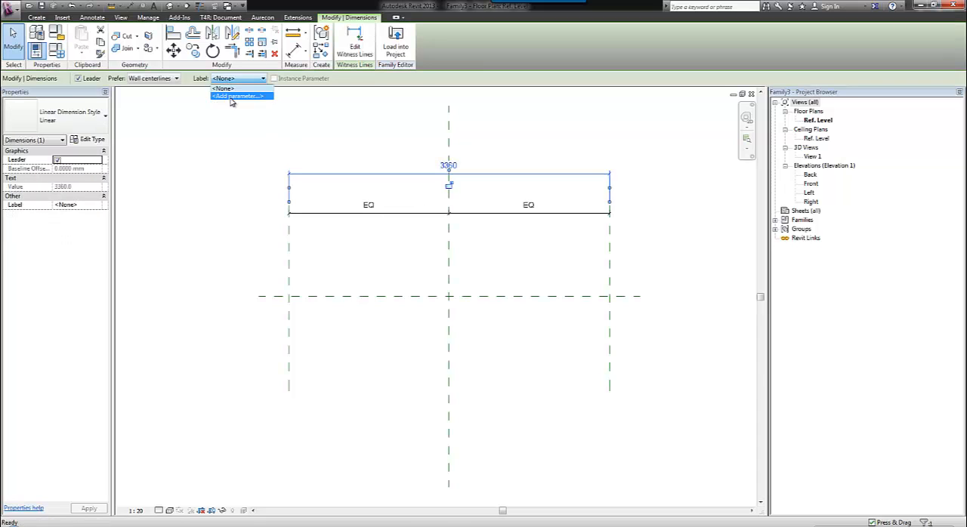
left_click(229, 95)
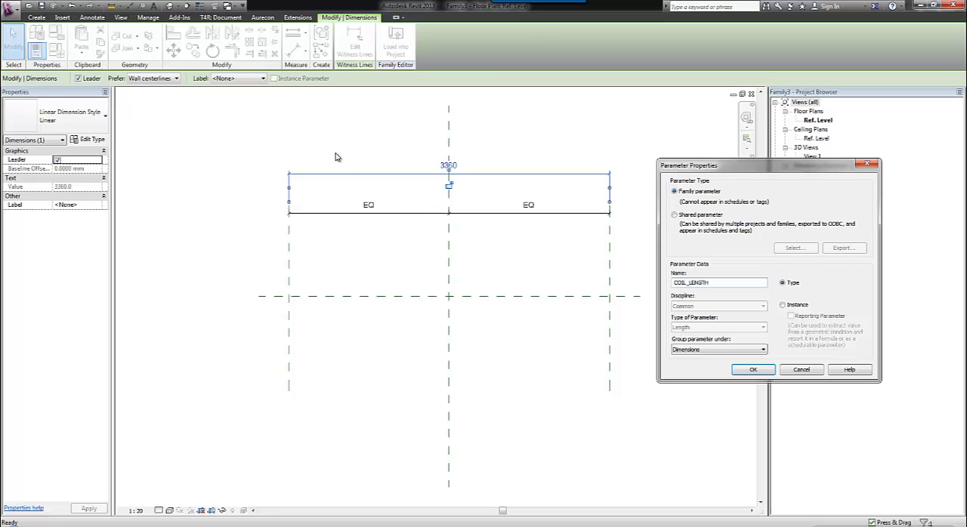
left_click(799, 305)
left_click(755, 369)
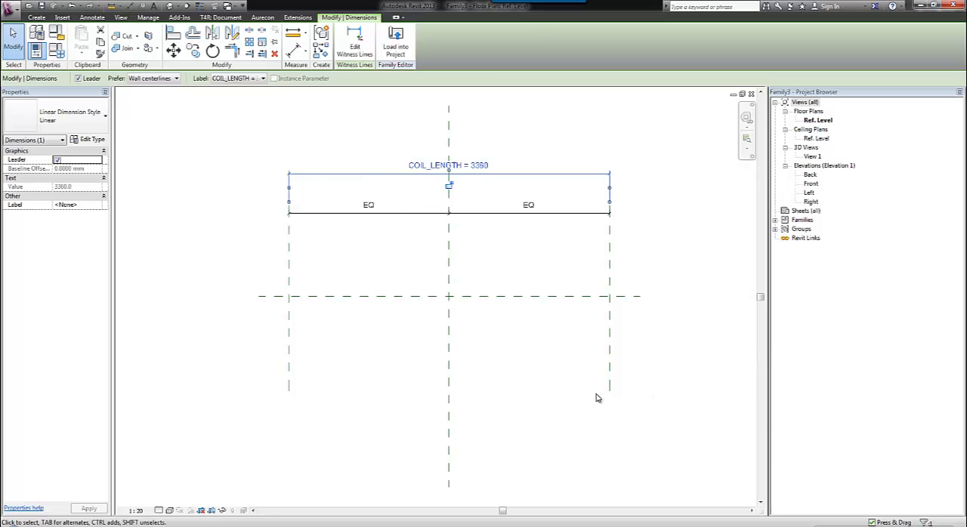
left_click(563, 369)
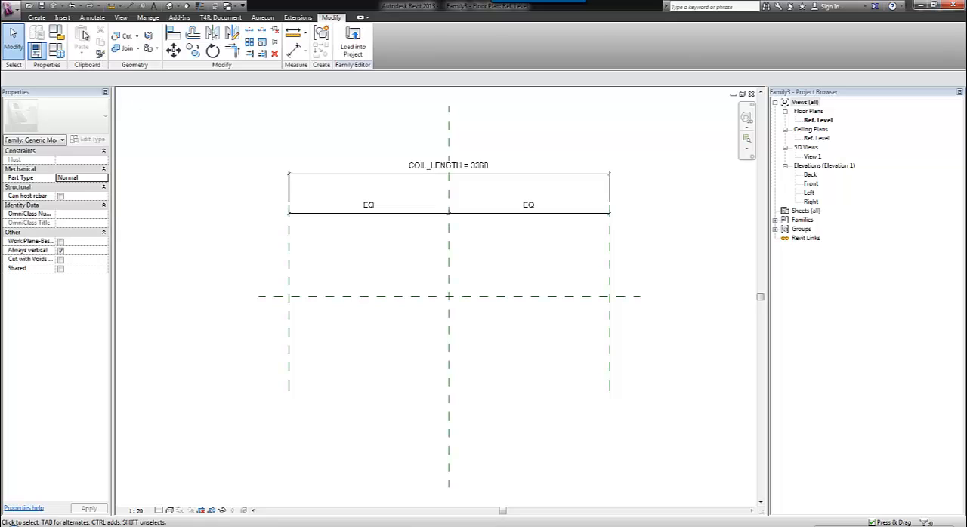
Begin a sweep path about 240 mm above the horizontal plane: a line from the centre to the left plane, ending in a 180° upward arc.
left_click(36, 17)
left_click(150, 38)
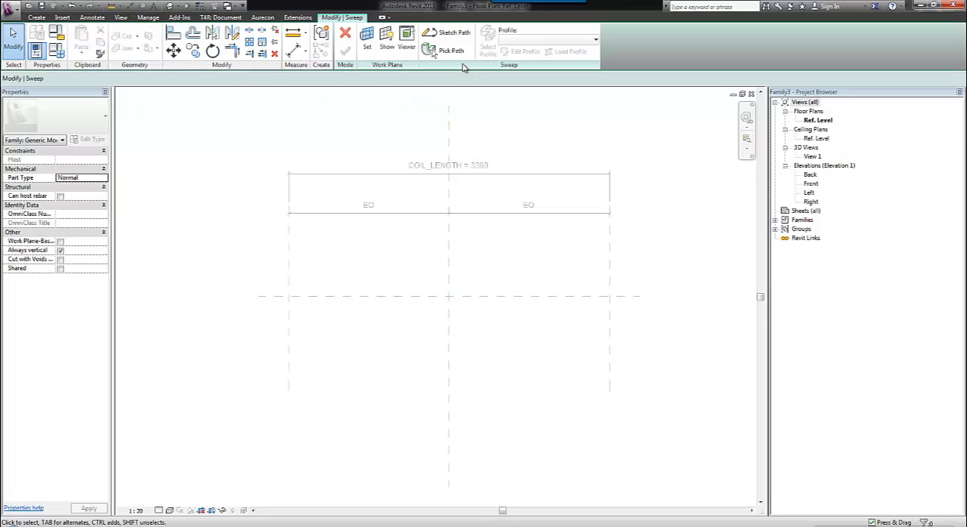
left_click(452, 33)
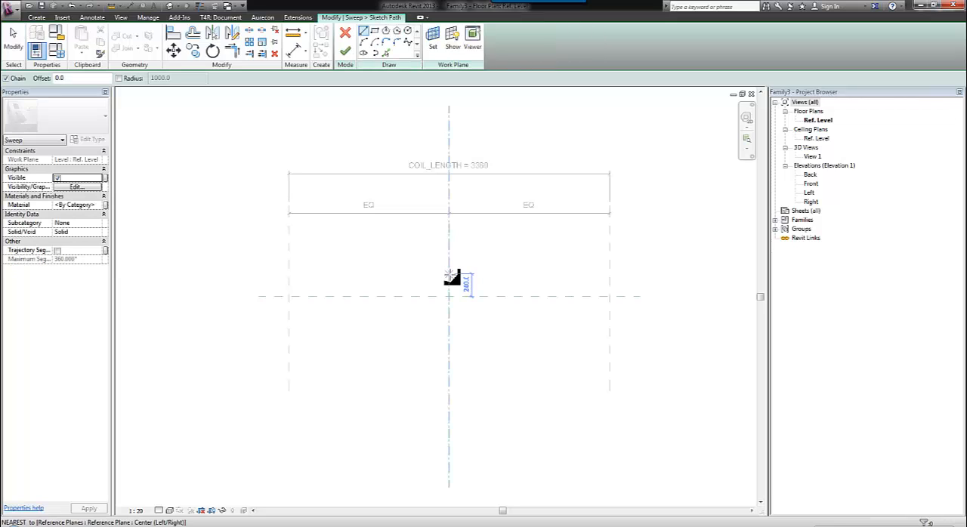
left_click(450, 275)
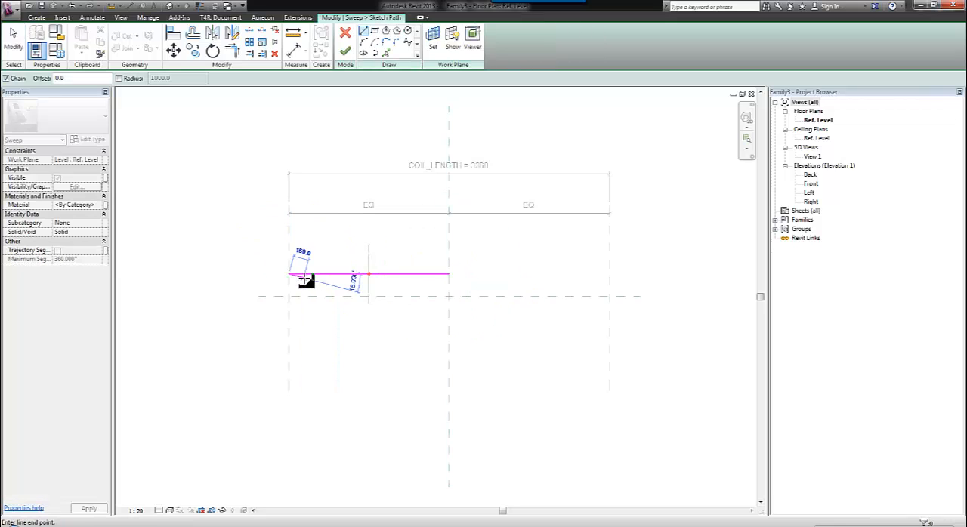
left_click(289, 274)
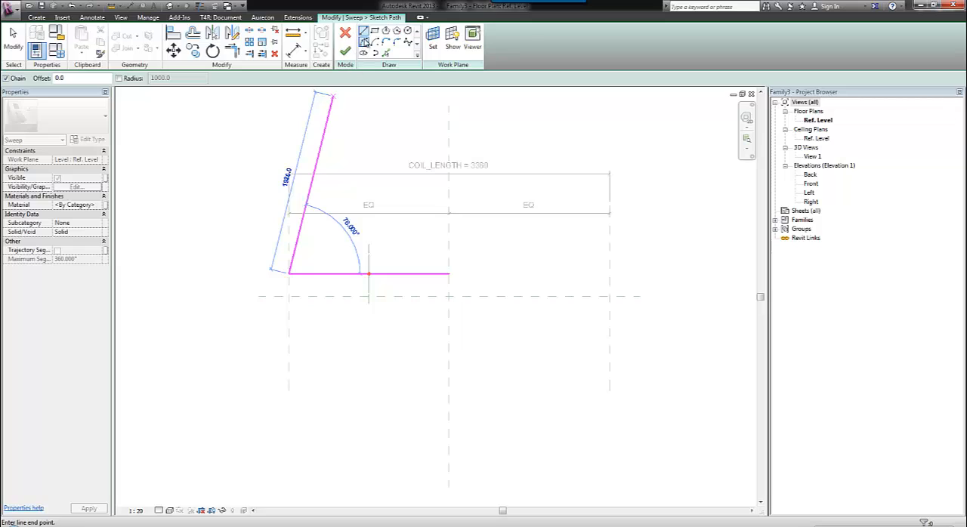
left_click(363, 41)
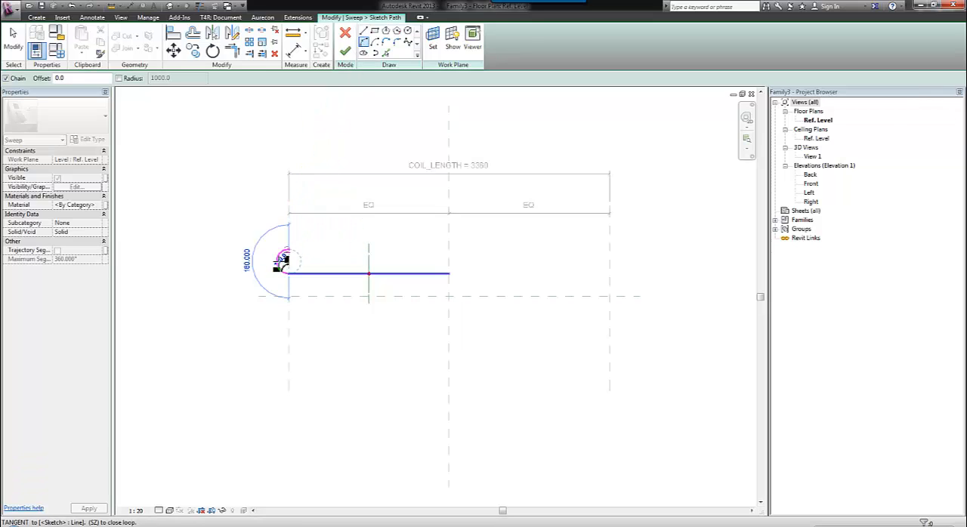
left_click(290, 248)
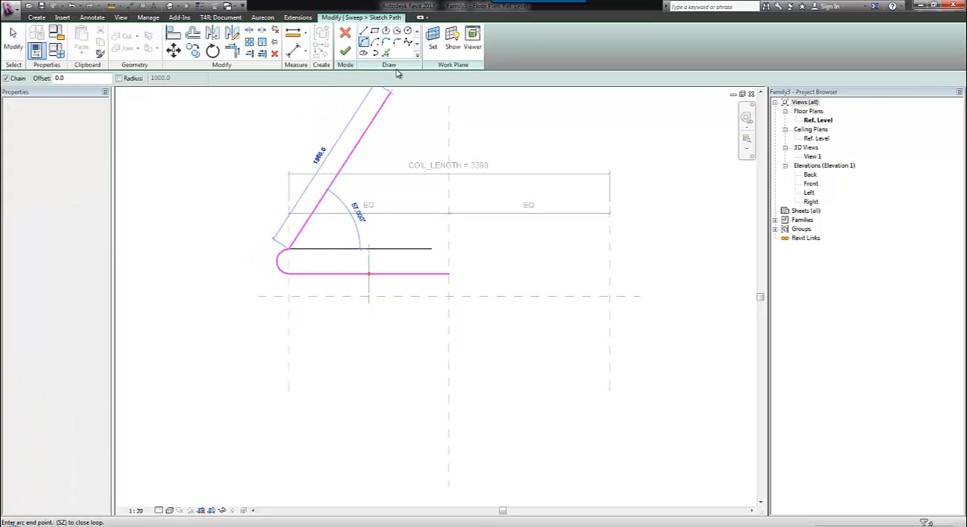
Continue the path with a line to the right reference plane, an upward semicircular arc and a line back to the centre plane.
left_click(363, 31)
left_click(610, 249)
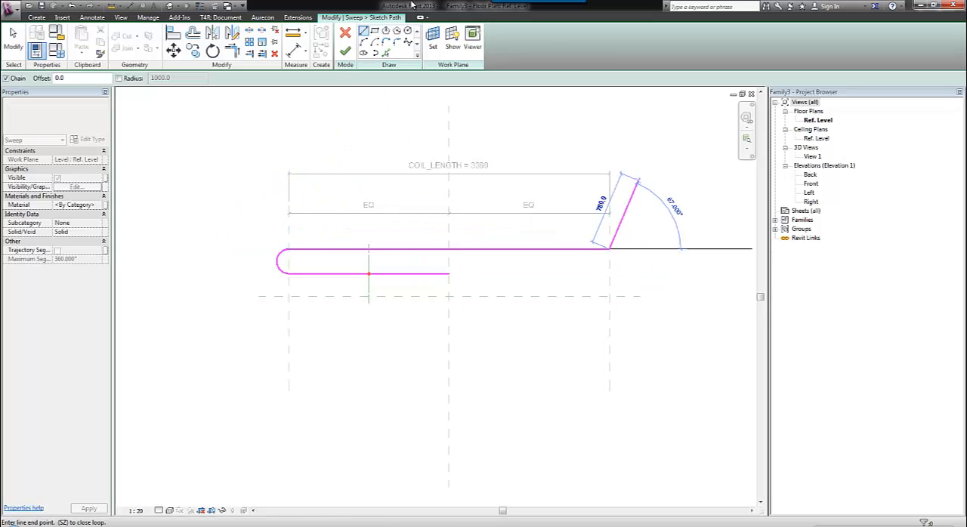
left_click(609, 224)
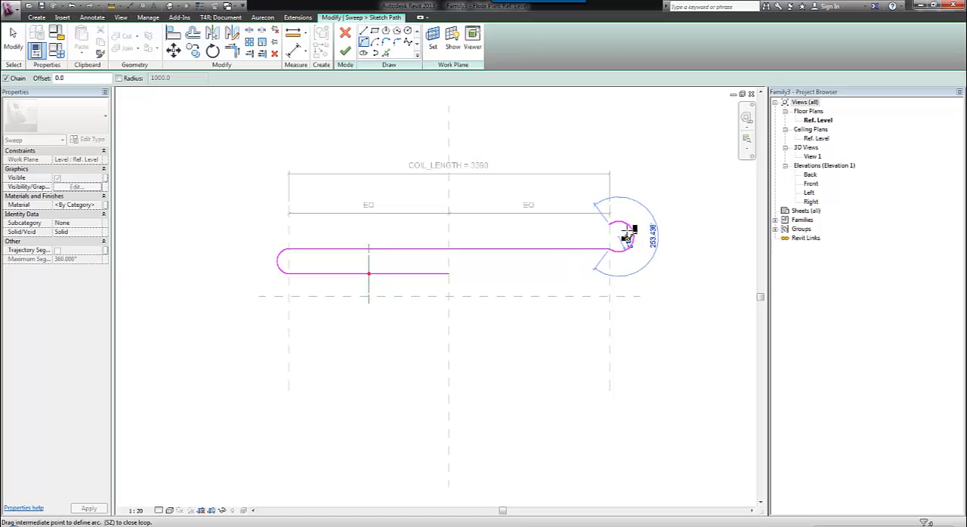
left_click(621, 237)
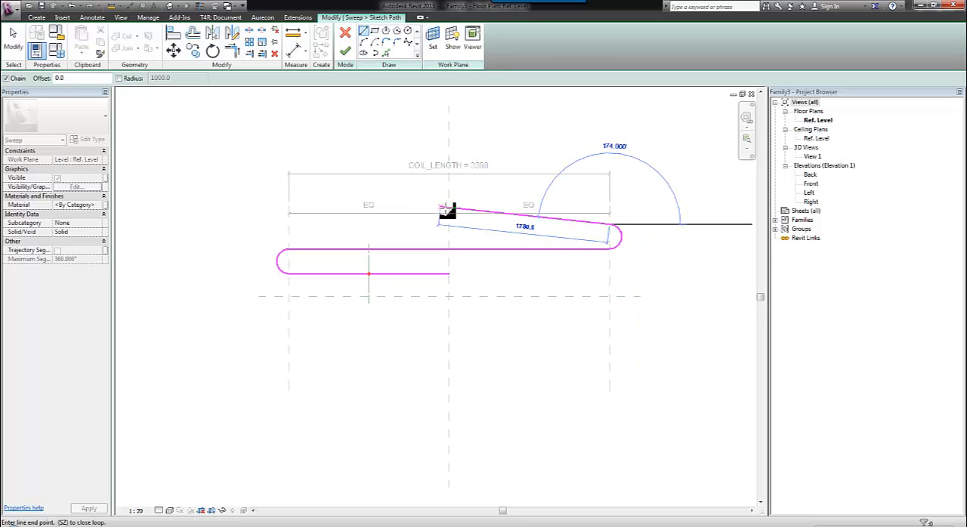
left_click(449, 224)
left_click(12, 39)
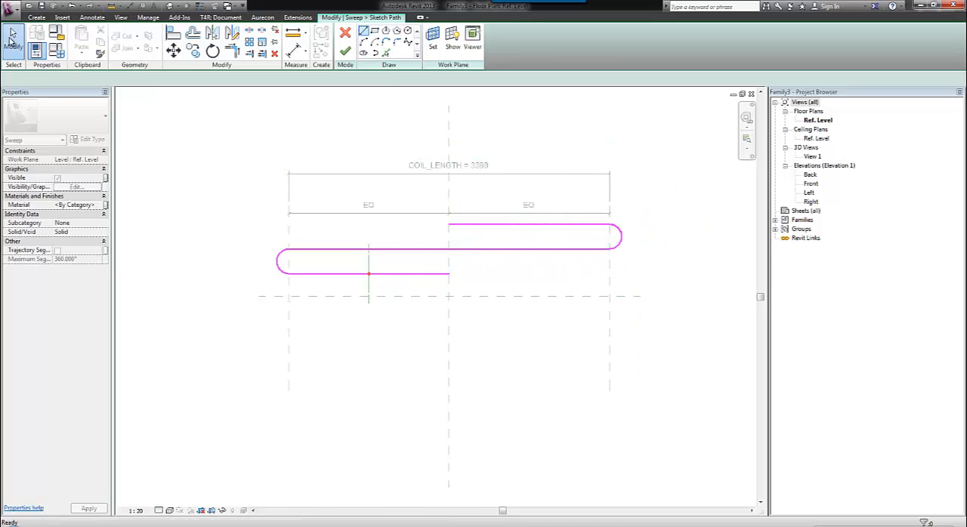
Align and lock the endpoints of the path segments to the centre, left and right vertical reference planes.
left_click(173, 35)
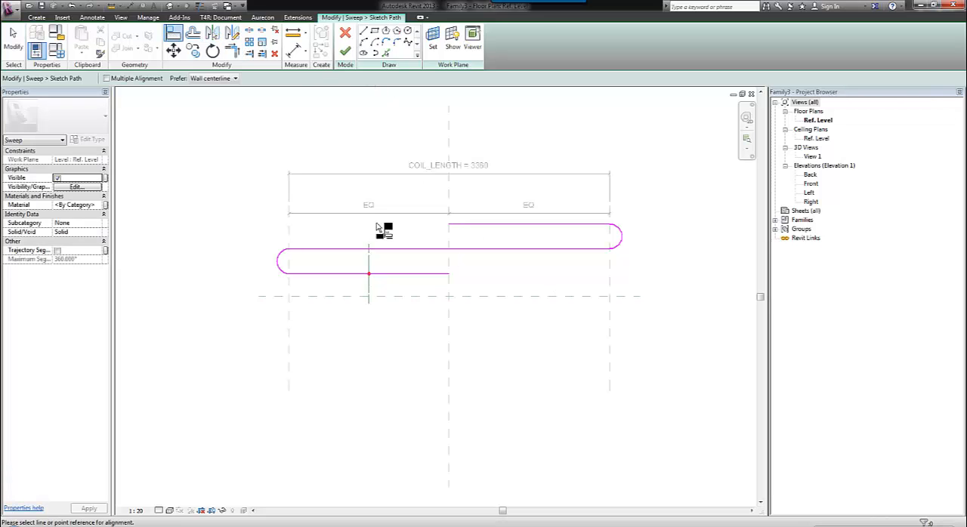
left_click(450, 279)
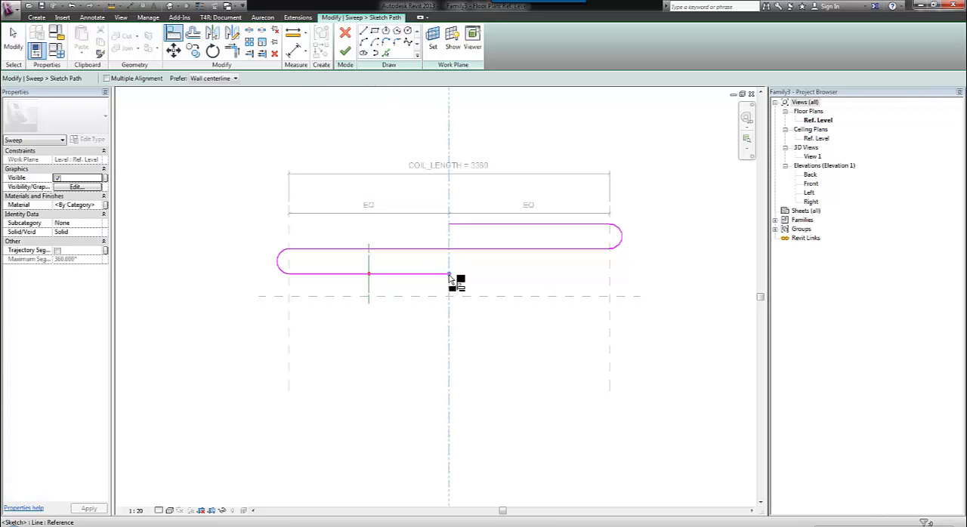
left_click(450, 230)
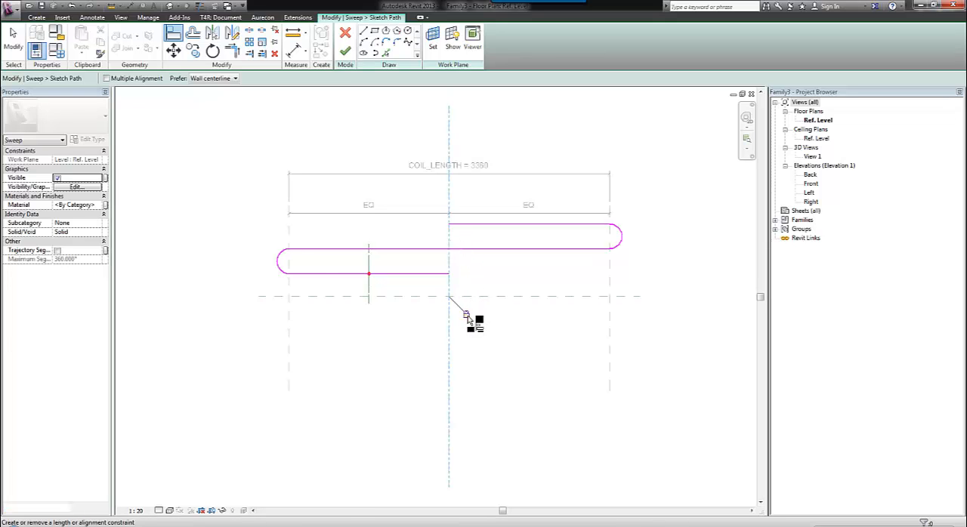
left_click(289, 284)
left_click(289, 275)
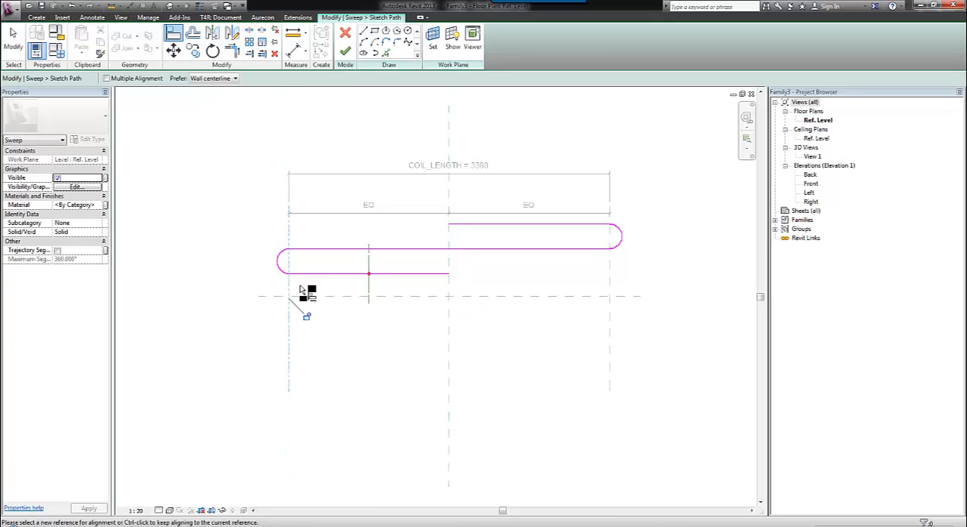
left_click(306, 318)
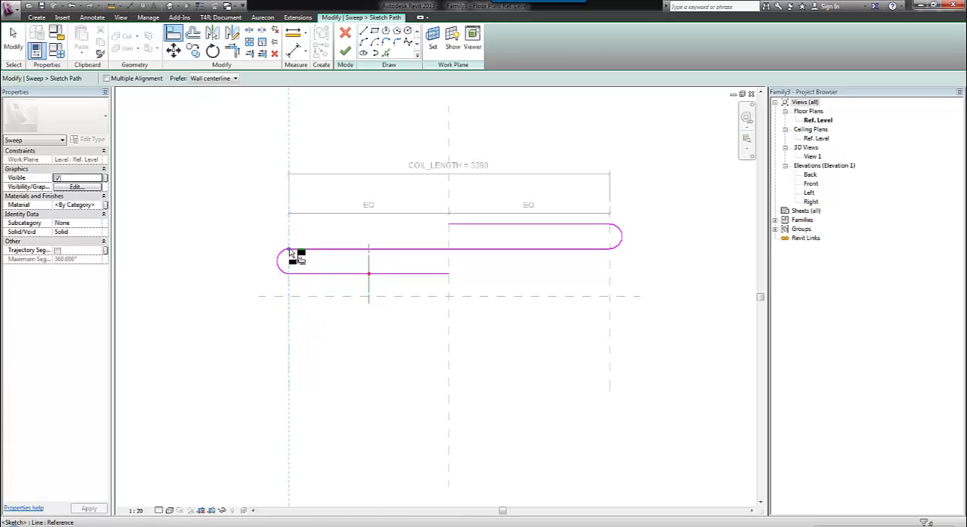
left_click(610, 240)
left_click(620, 240)
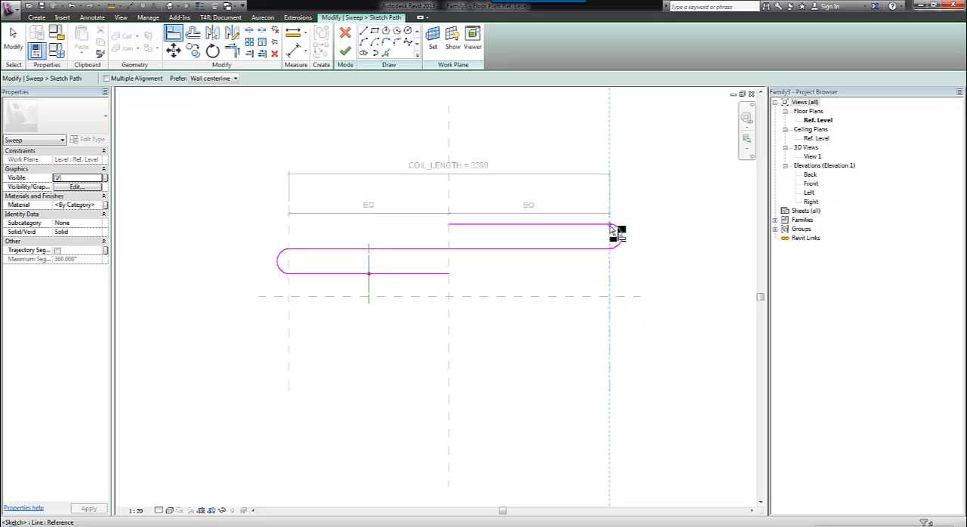
left_click(626, 316)
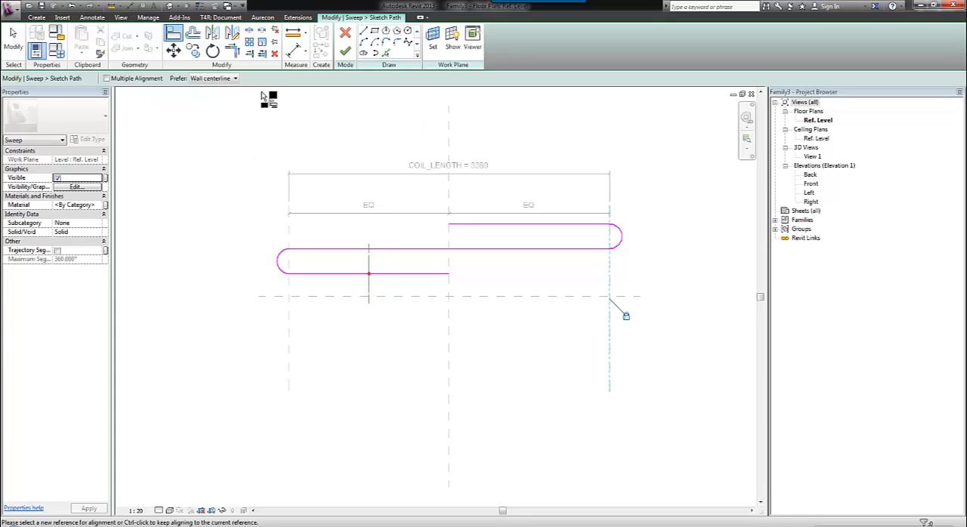
Dimension the vertical spacing between the lower and middle path lines and between the middle and upper path lines.
left_click(126, 7)
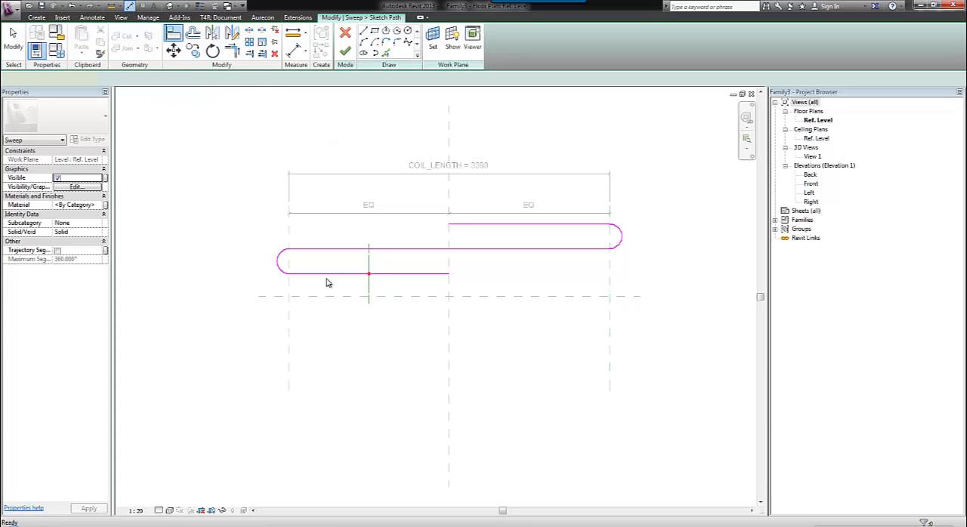
left_click(318, 250)
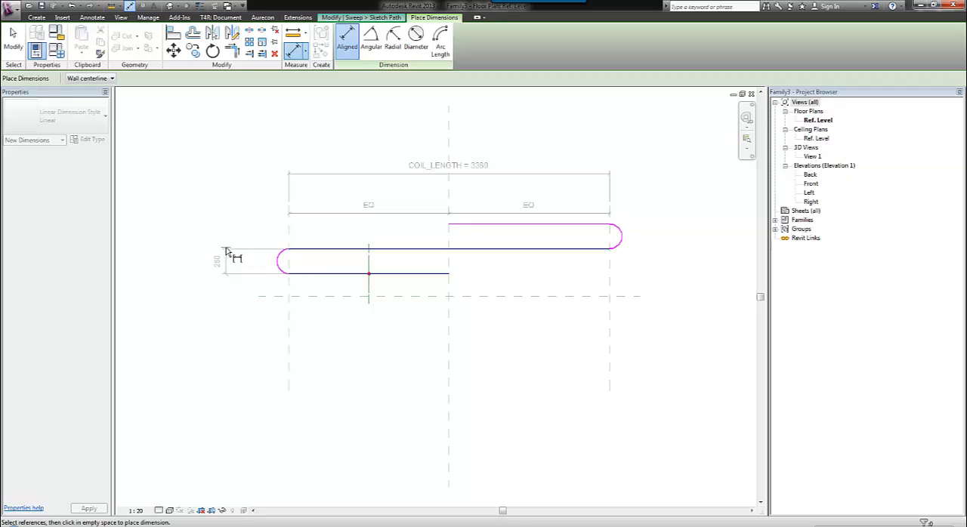
left_click(226, 251)
left_click(534, 249)
left_click(536, 225)
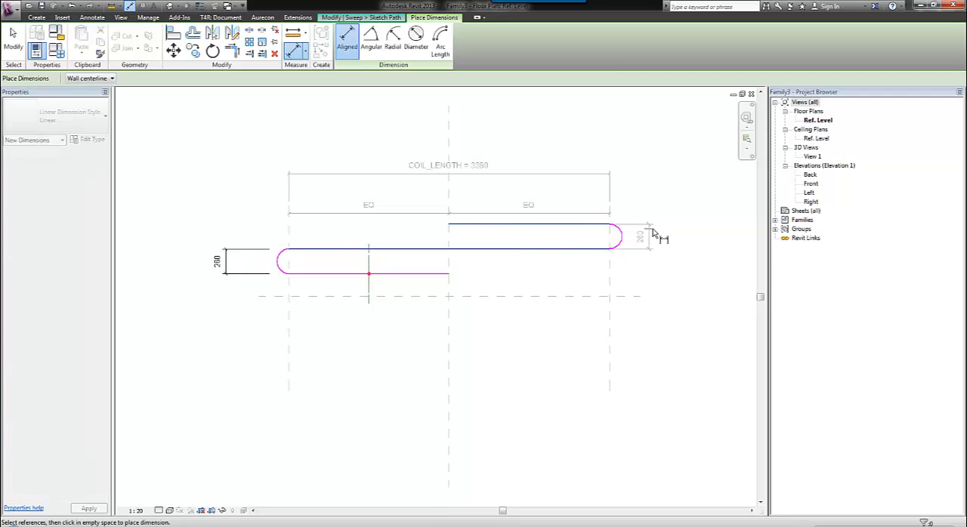
left_click(661, 237)
key("Escape")
key("Escape")
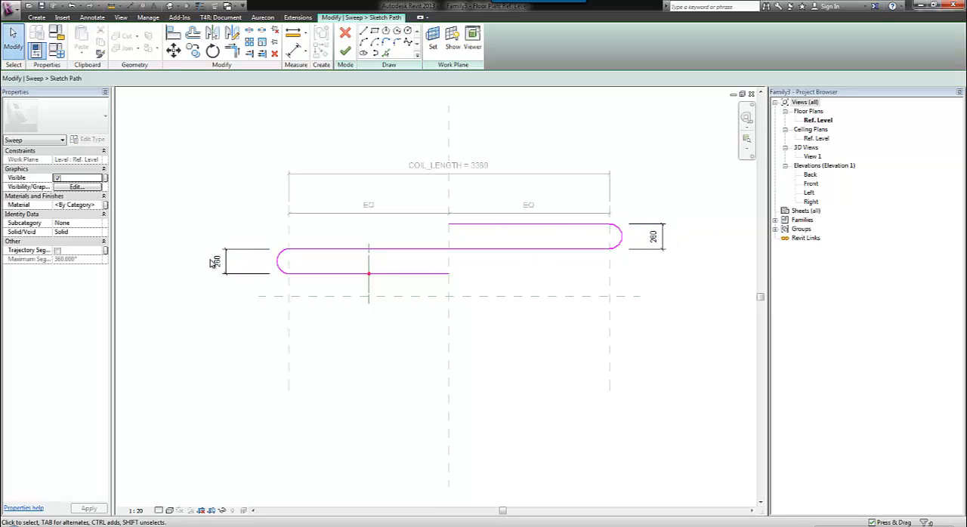
Label both arc-height dimensions with a new instance family parameter named HALF_COIL_HEIGHT, grouped under Dimensions.
left_click(262, 248)
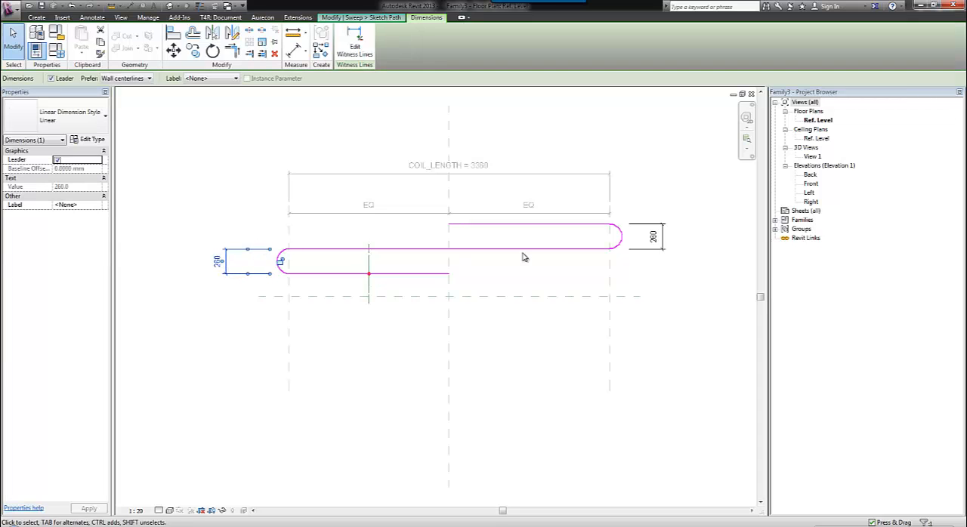
left_click(662, 235, "ctrl")
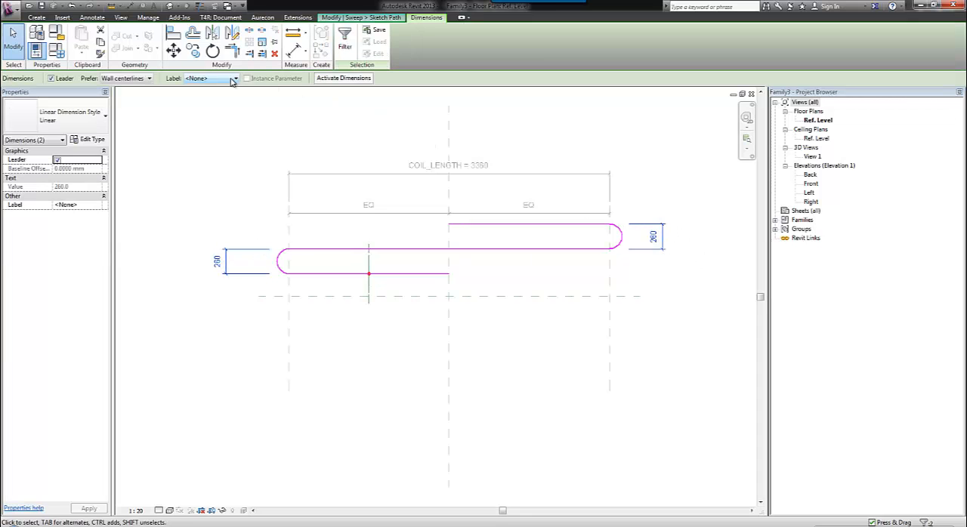
left_click(233, 79)
left_click(219, 98)
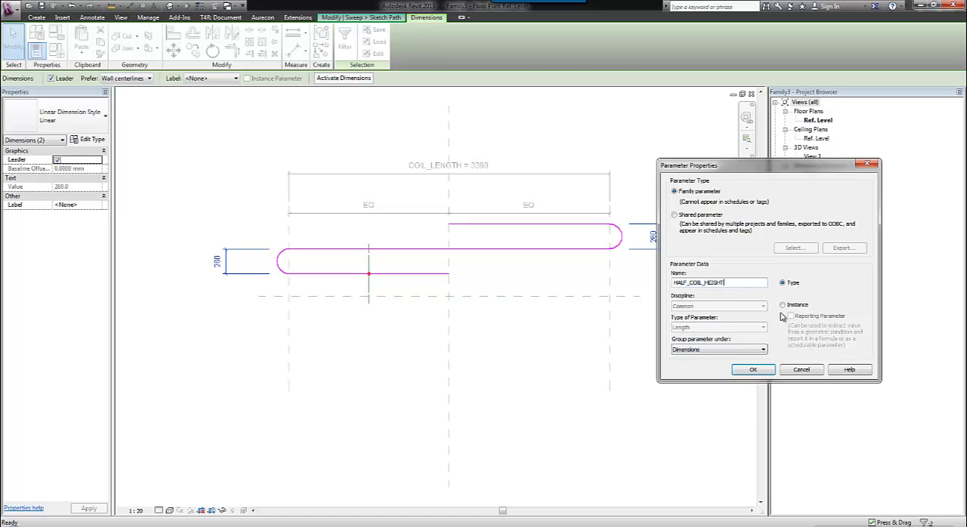
left_click(753, 370)
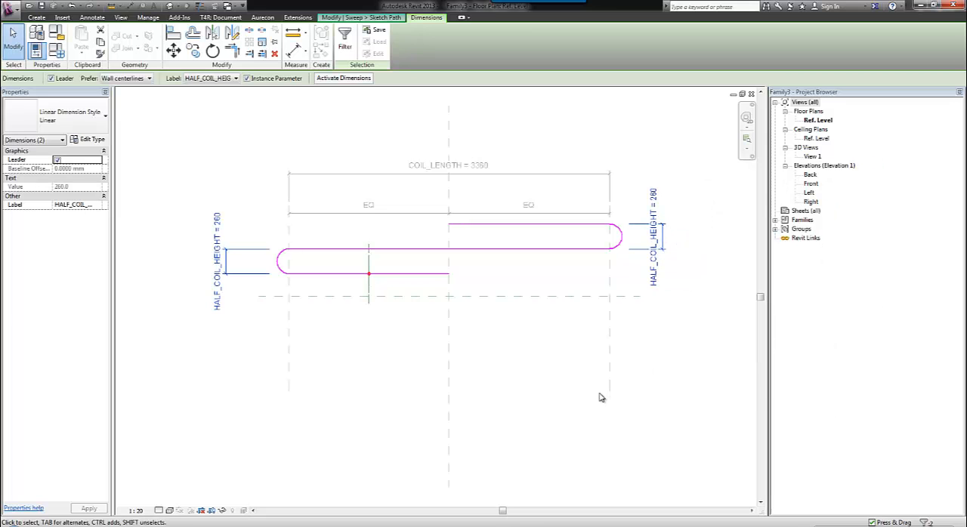
left_click(547, 362)
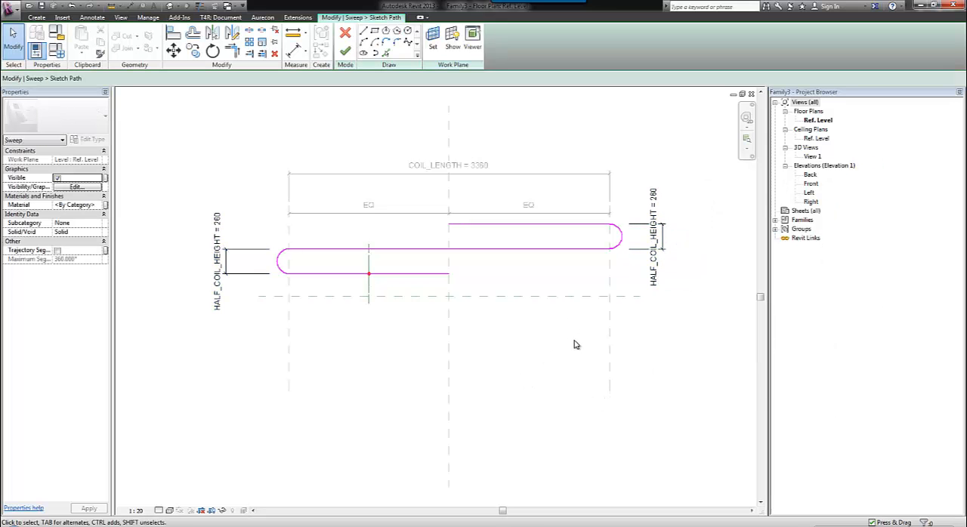
Set HALF_COIL_HEIGHT to 300 in the family types and apply it to the path.
left_click(56, 53)
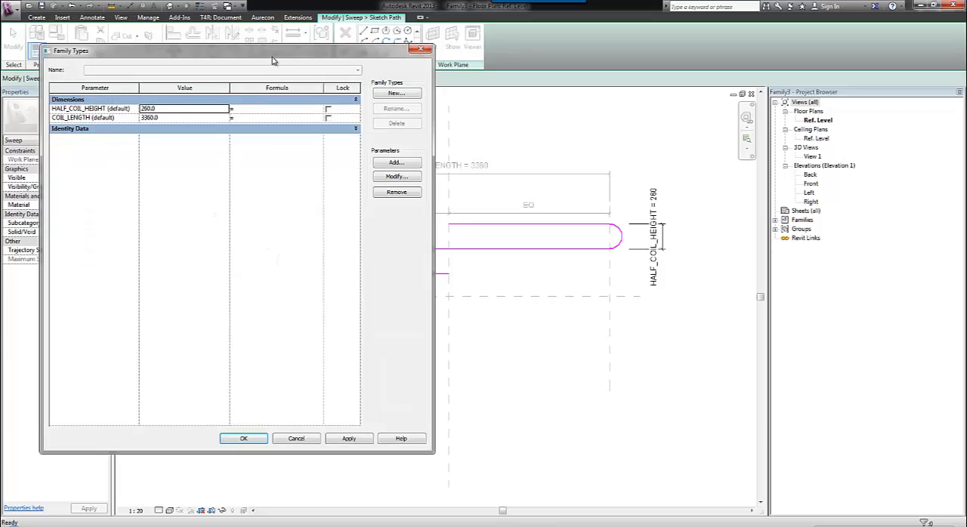
left_click_drag(271, 59, 241, 80)
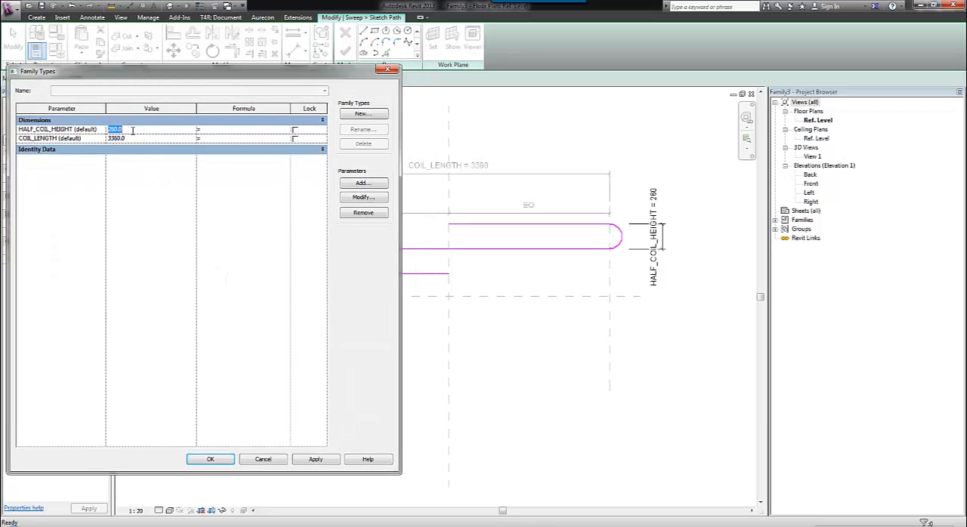
type("300")
left_click(316, 460)
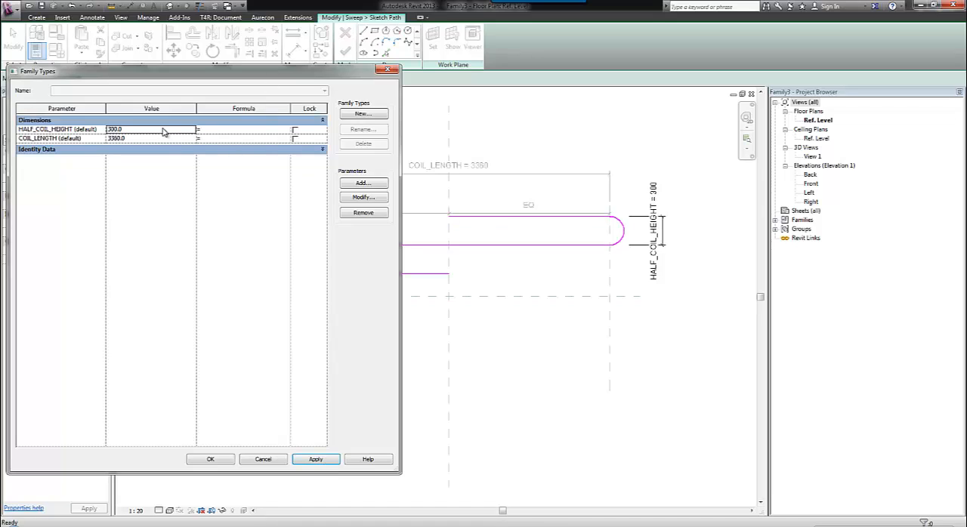
Test the path by applying a HALF_COIL_HEIGHT value of 600.
left_click(163, 130)
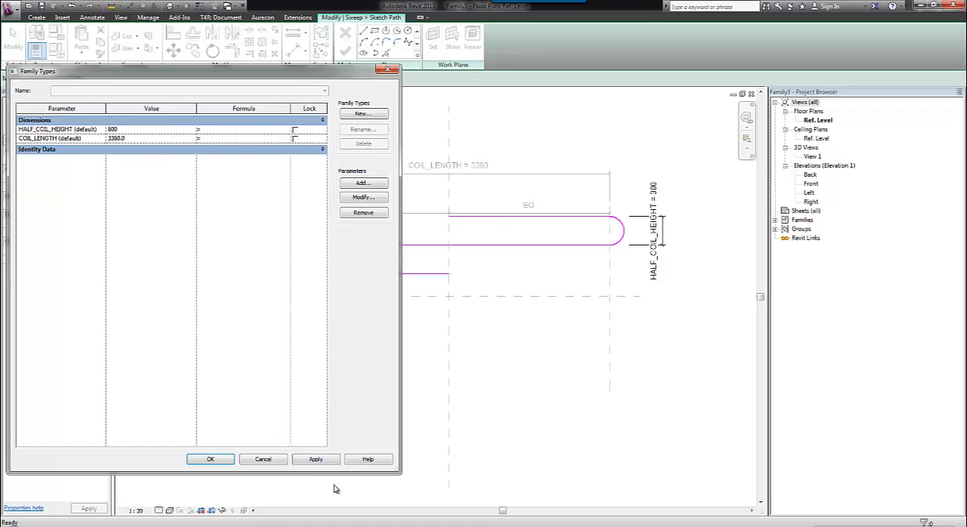
type("600")
left_click(315, 459)
Set HALF_COIL_HEIGHT to 300 and COIL_LENGTH to 3000, then apply and accept the family types.
mouse_move(245, 75)
left_mouse_down()
mouse_move(336, 456)
mouse_move(272, 62)
left_mouse_up()
left_click(174, 117)
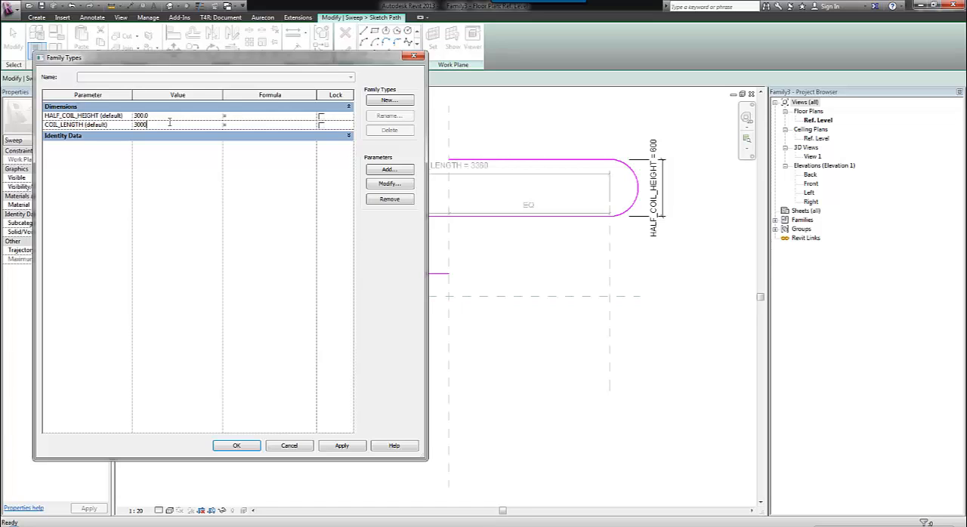
mouse_move(213, 64)
left_mouse_down()
mouse_move(326, 378)
mouse_move(403, 271)
mouse_move(584, 287)
mouse_move(267, 148)
mouse_move(329, 115)
left_mouse_up()
left_click(358, 445)
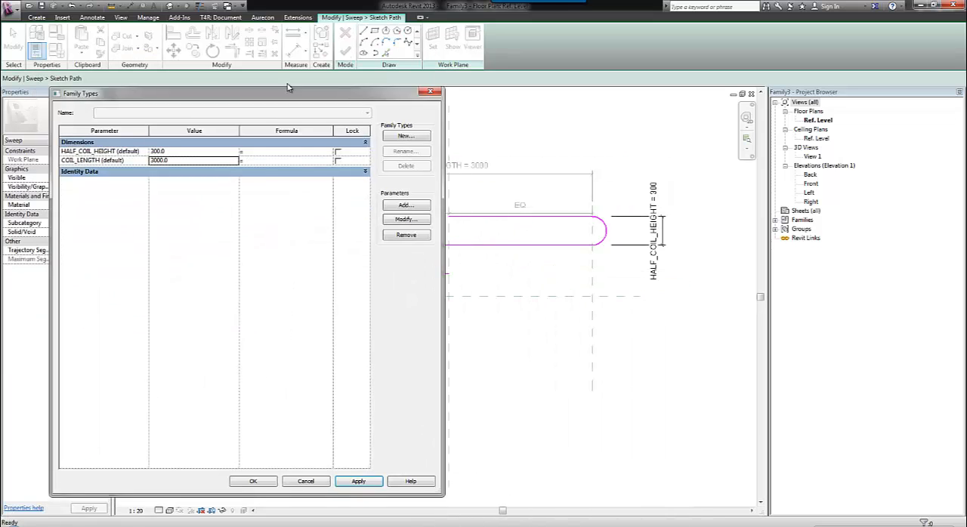
left_click(254, 428)
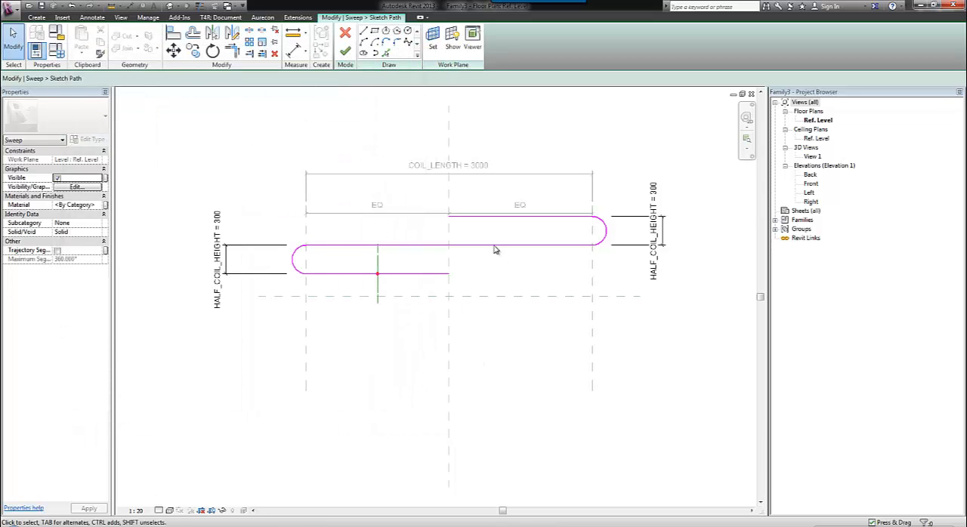
Finish the sweep path and open its profile sketch in the Left elevation.
left_click(346, 49)
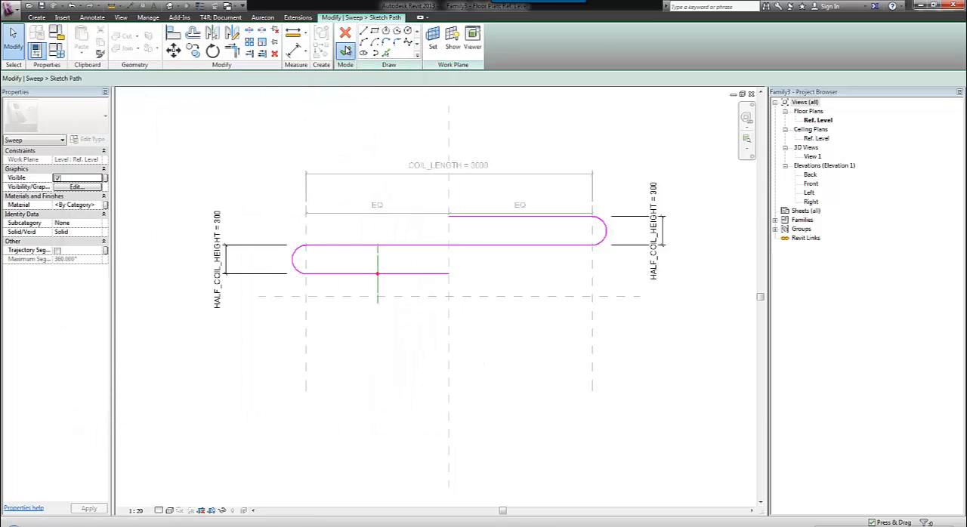
left_click(507, 53)
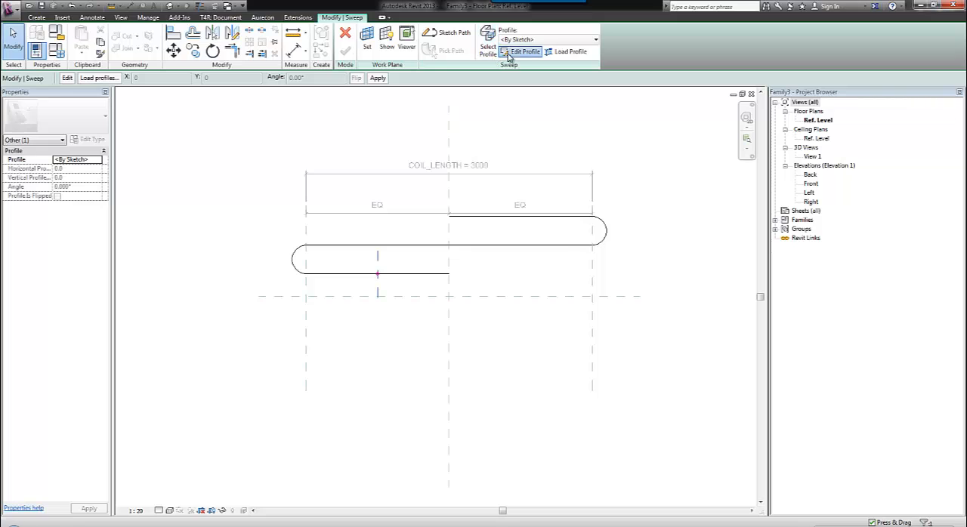
left_click(487, 367)
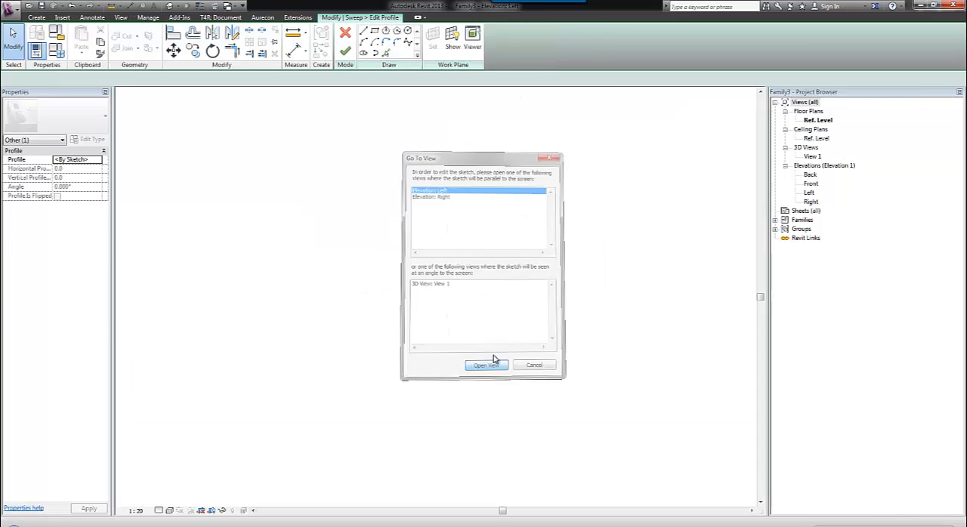
Sketch a circular profile of about 220 mm radius centred on the profile plane's intersection point.
middle_click_drag(348, 358, 423, 234)
scroll(376, 293, "up", 3)
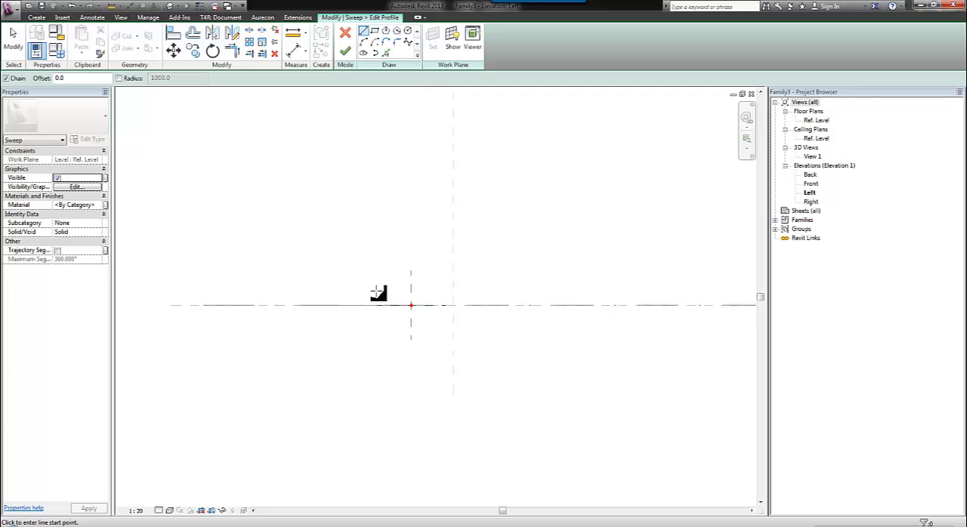
left_click(408, 31)
left_click(411, 305)
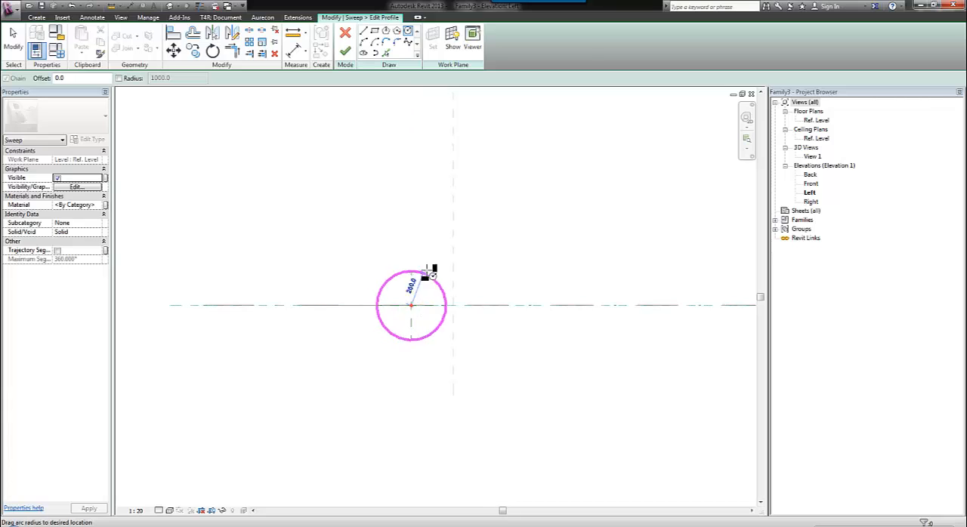
left_click(435, 277)
left_click(16, 46)
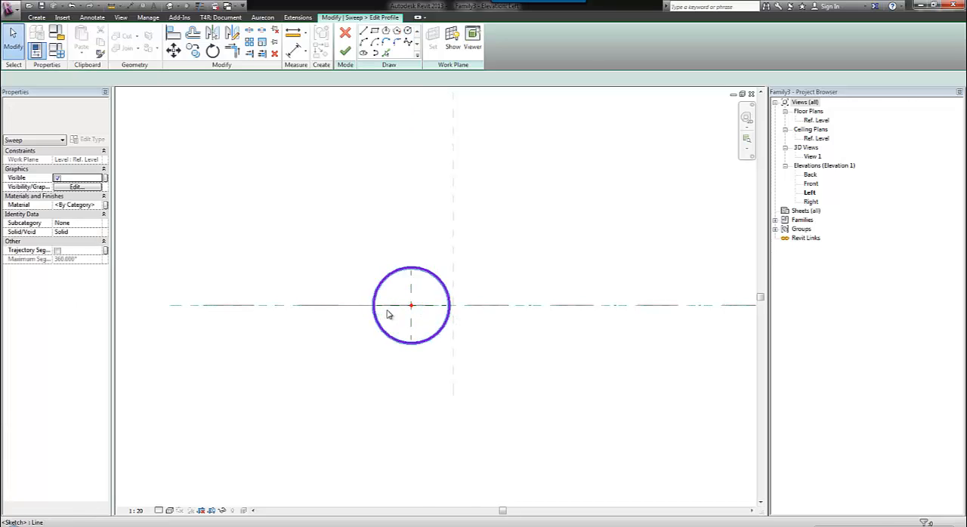
Make the profile circle's center mark visible and align and lock its centre to the vertical and horizontal reference planes.
left_click(441, 277)
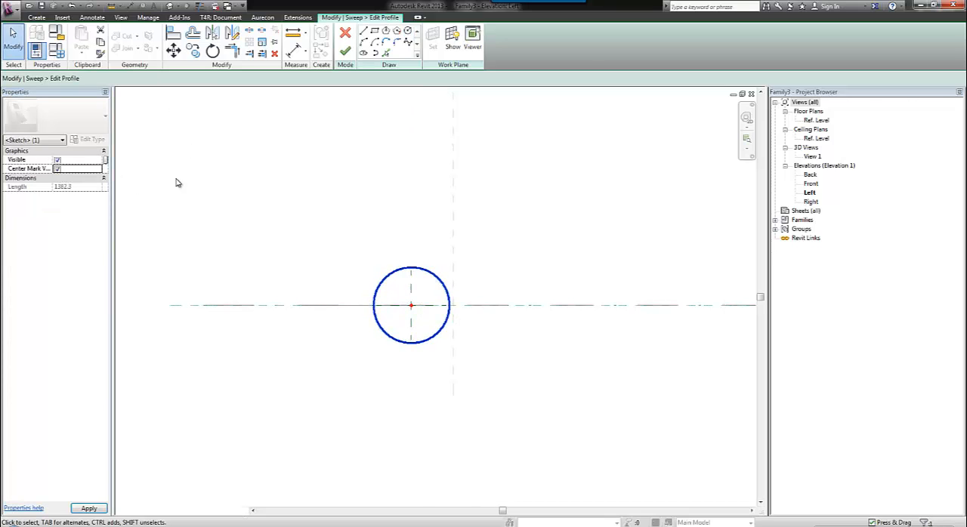
left_click(345, 98)
key("a")
key("l")
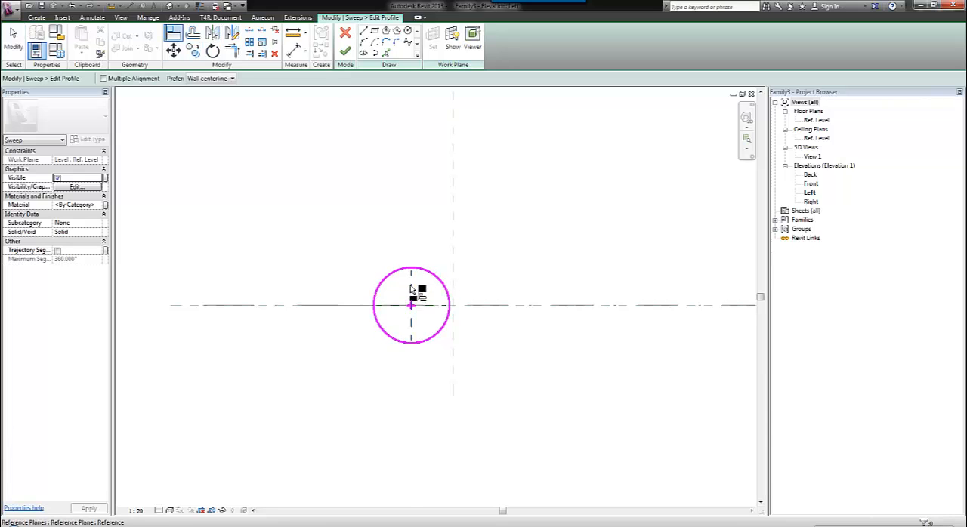
left_click(412, 285)
left_click(408, 298)
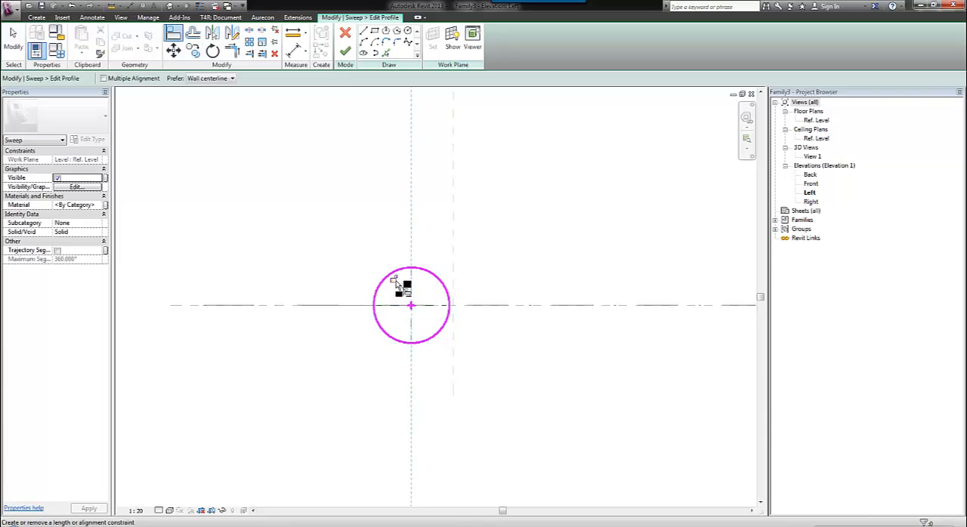
left_click(406, 305)
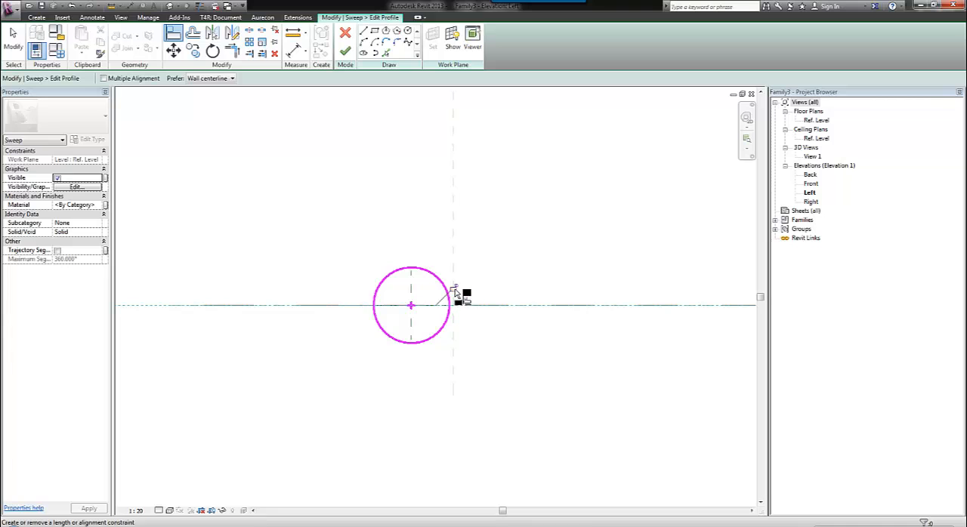
key("Escape")
key("Escape")
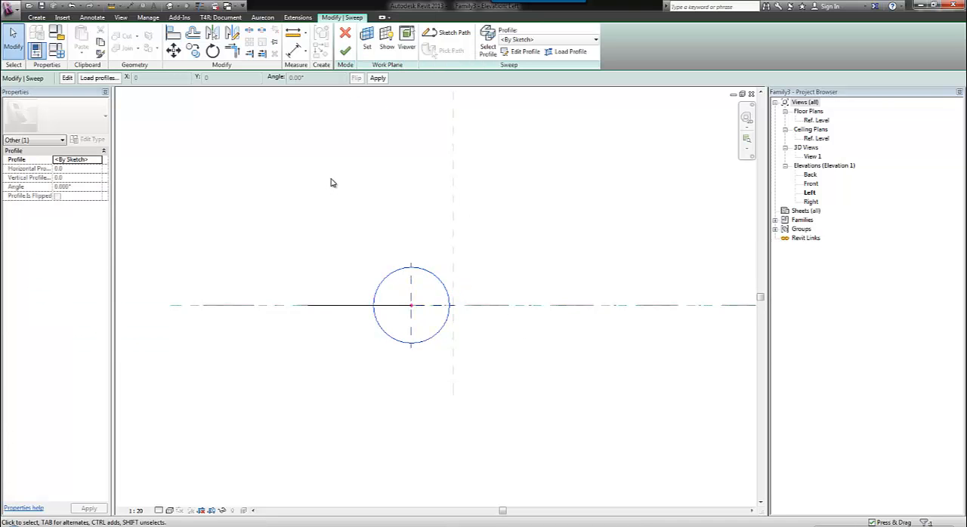
Reduce the profile circle's radius to 100 mm and finish the profile and the sweep.
left_click(346, 53)
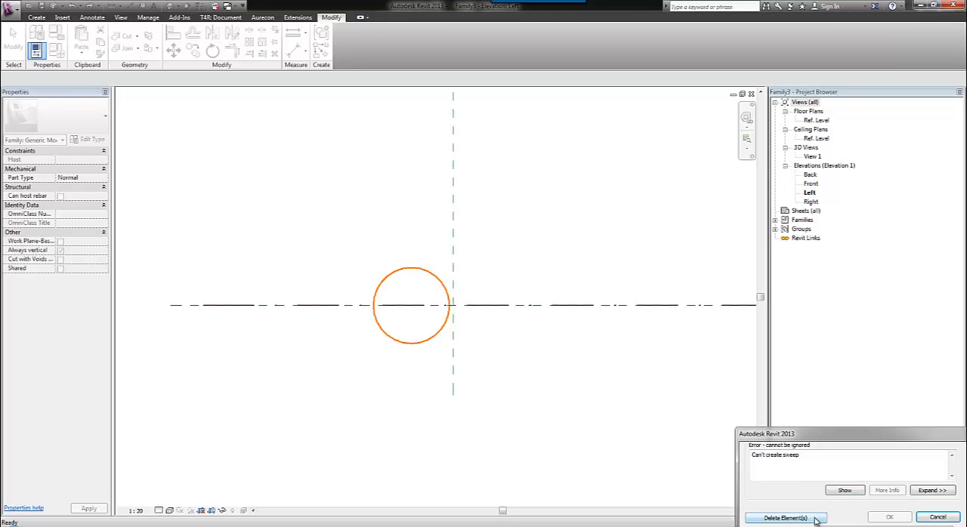
left_click(937, 517)
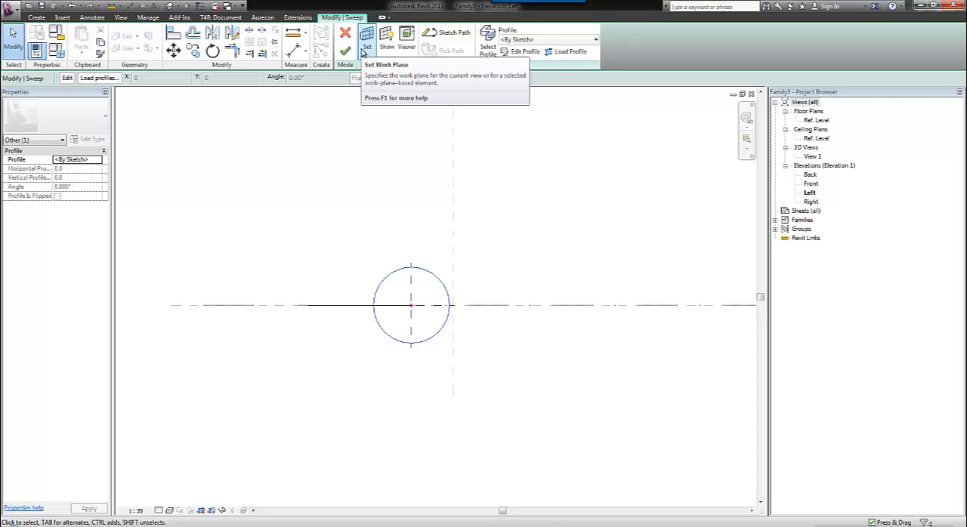
left_click(523, 52)
left_click(435, 278)
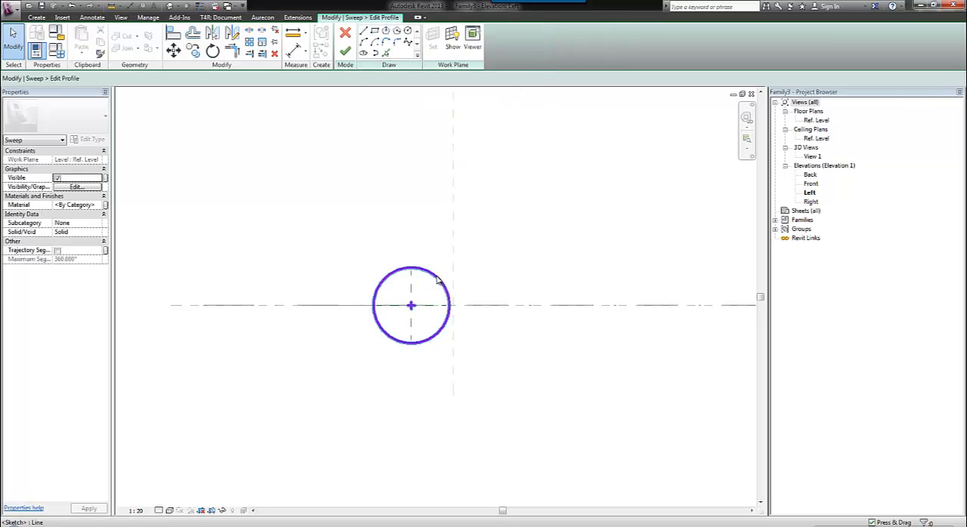
left_click(420, 285)
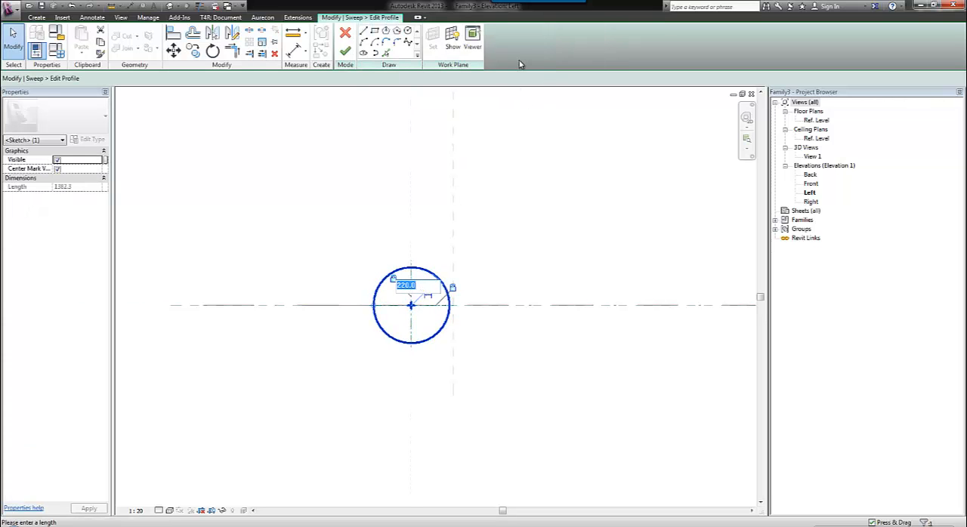
type("100")
key("Return")
left_click(344, 51)
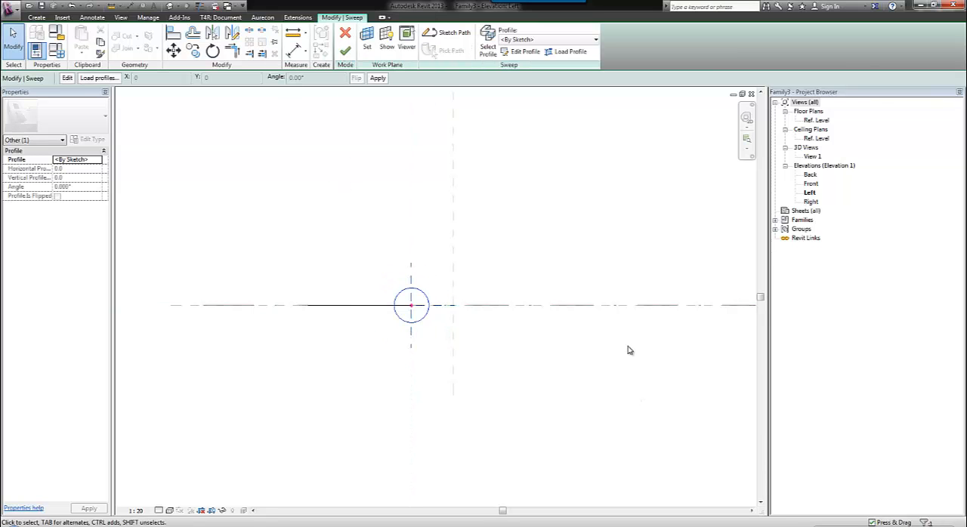
left_click(345, 50)
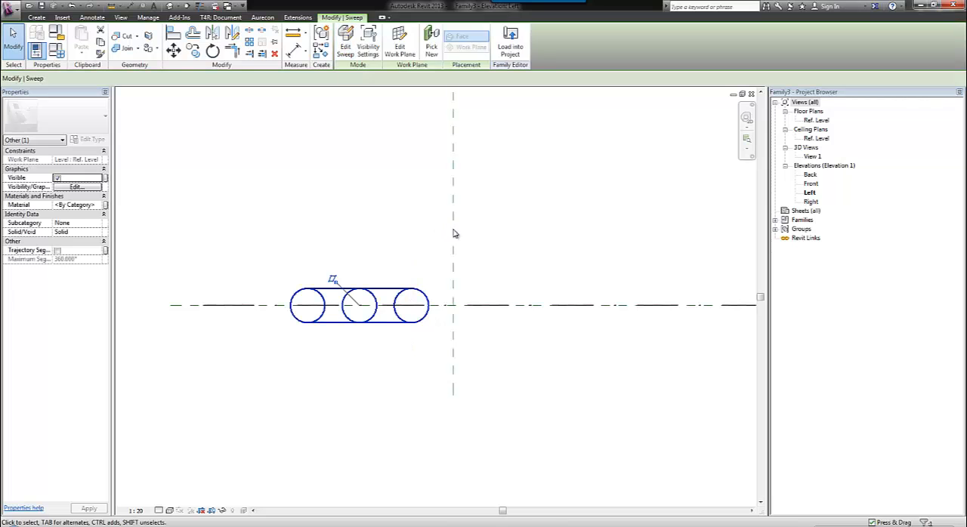
In the Ref. Level plan, move the sweep so the middle of its lower open end sits on the centre reference planes' intersection.
left_click(544, 199)
left_click(815, 121)
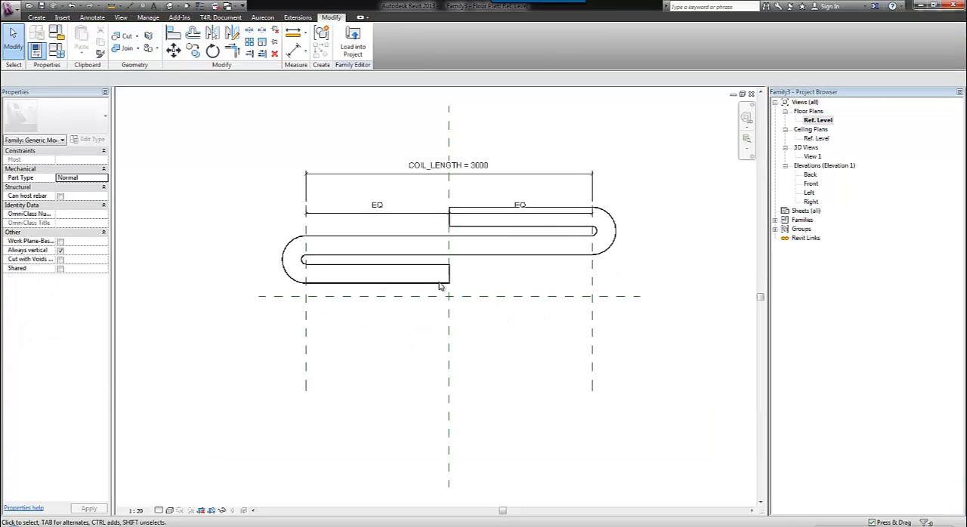
left_click(381, 280)
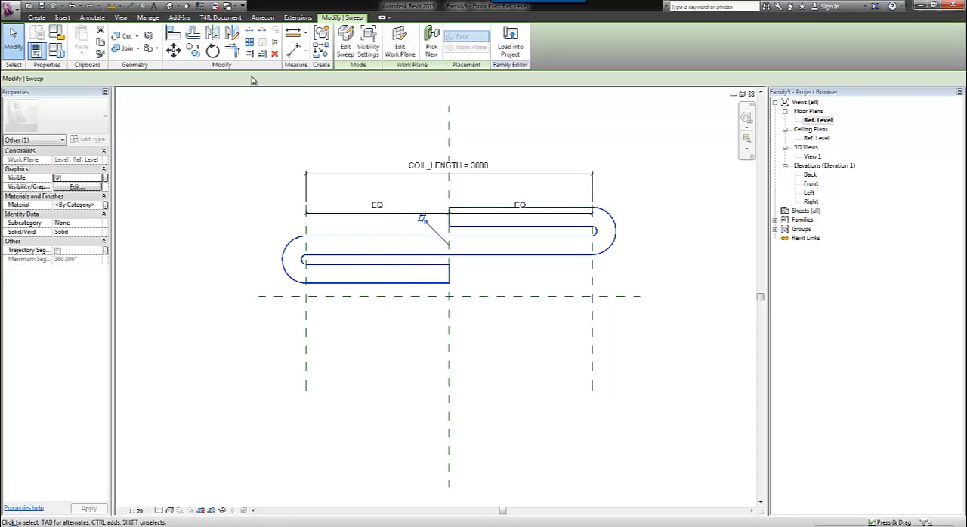
left_click(450, 274)
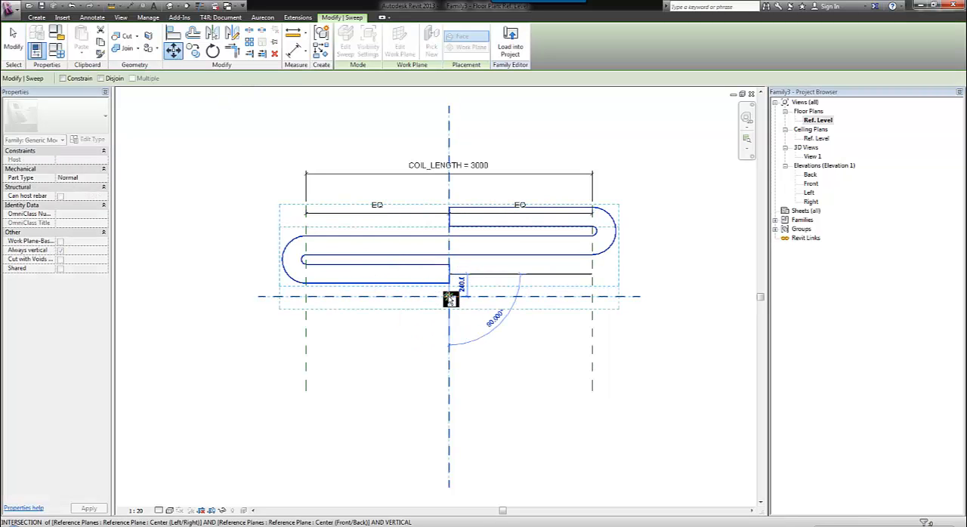
left_click(449, 297)
left_click(256, 256)
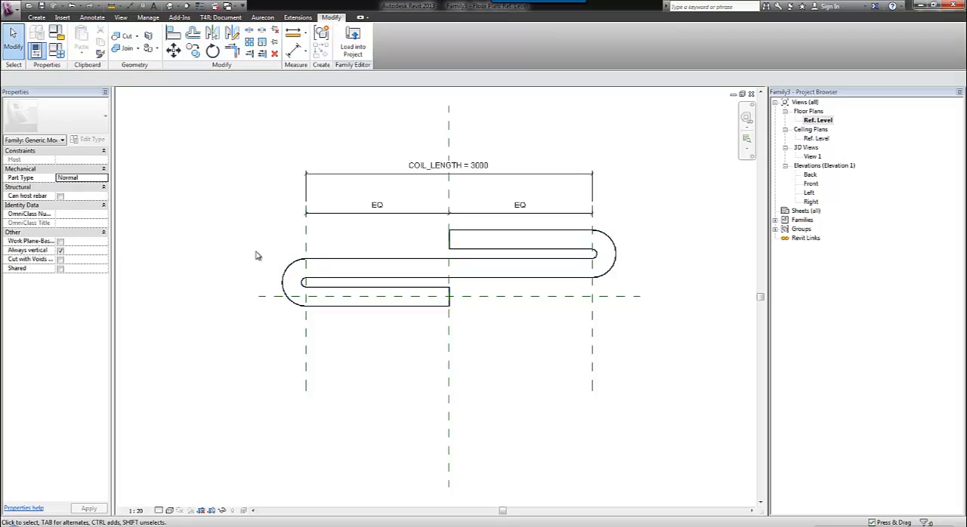
Set Is Reference to Not a Reference for both outer vertical reference planes of the coil length.
left_click(306, 358)
left_click(592, 376, "ctrl")
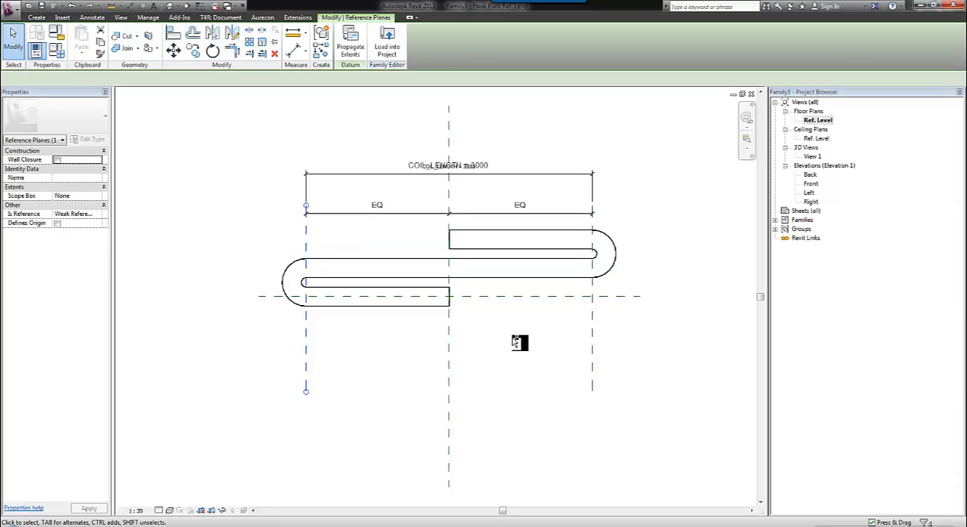
left_click(92, 214)
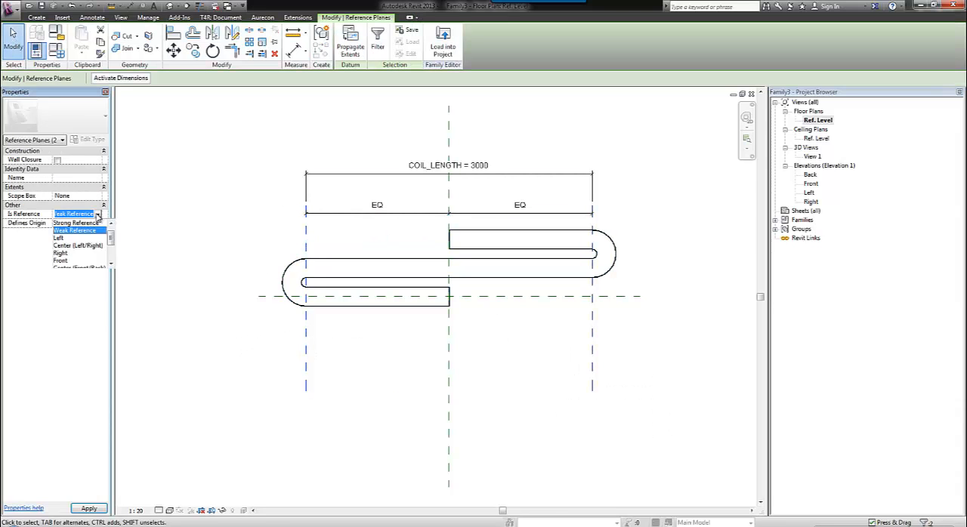
left_click_drag(111, 238, 111, 228)
left_click(97, 223)
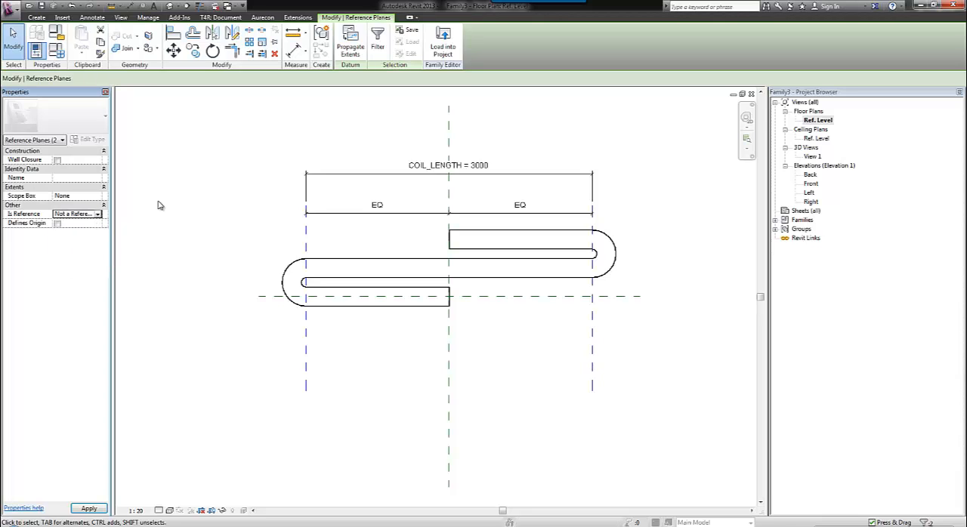
left_click(171, 177)
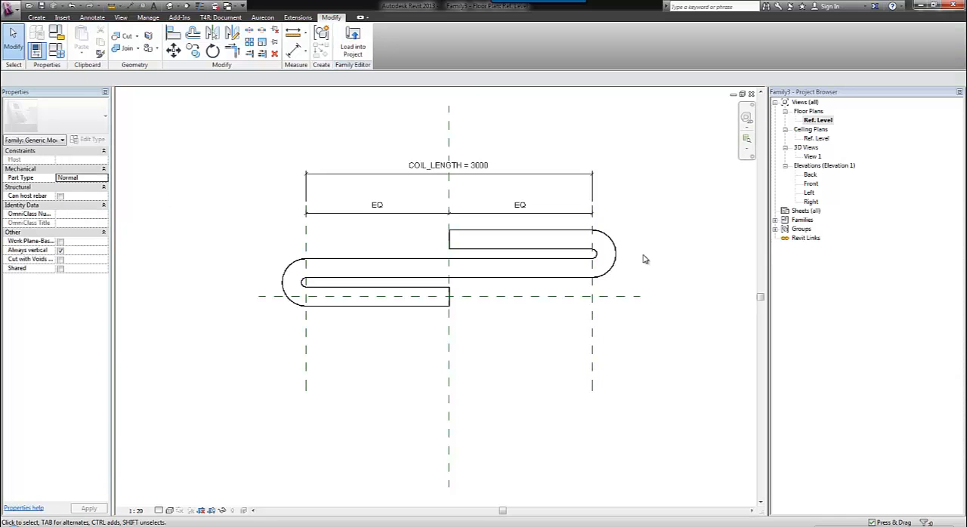
Save the family on the Desktop as COIL (NESTED) 2.
left_click(42, 7)
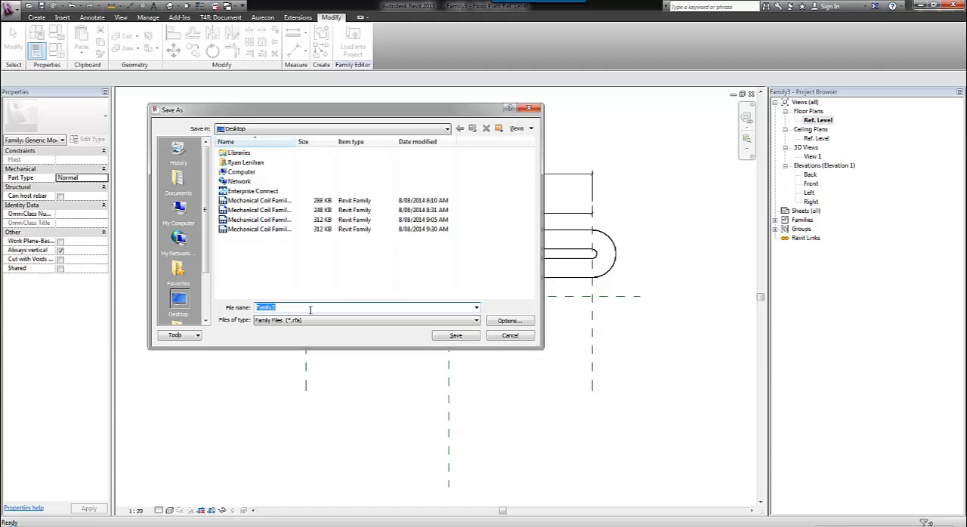
type("COIL (NESTED) 2")
left_click(444, 335)
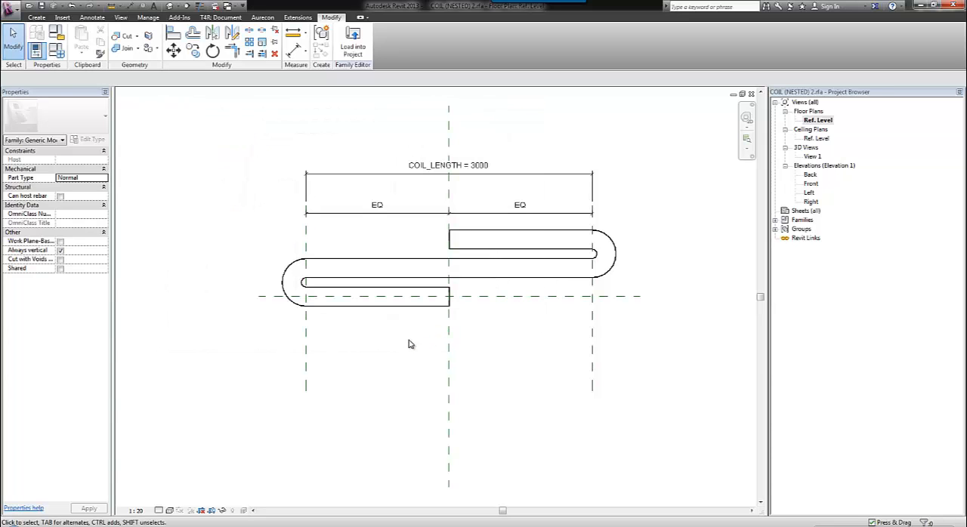
Create a new family from the Metric Generic Model.rft template.
left_click(9, 9)
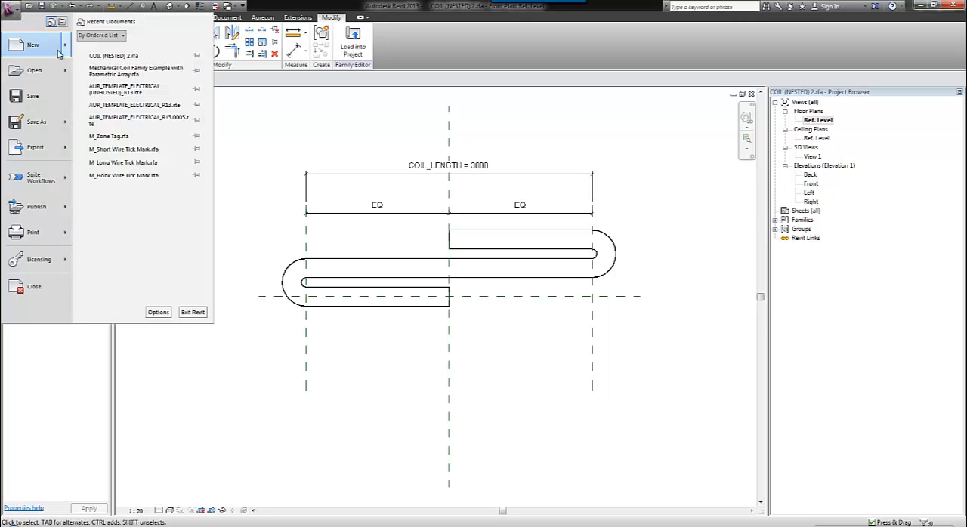
mouse_move(59, 47)
left_click(98, 73)
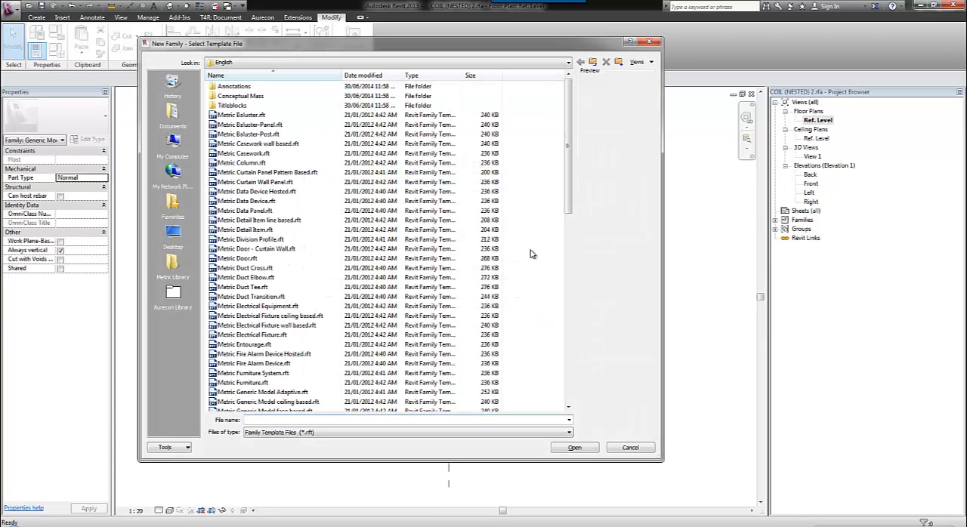
left_click_drag(563, 187, 564, 322)
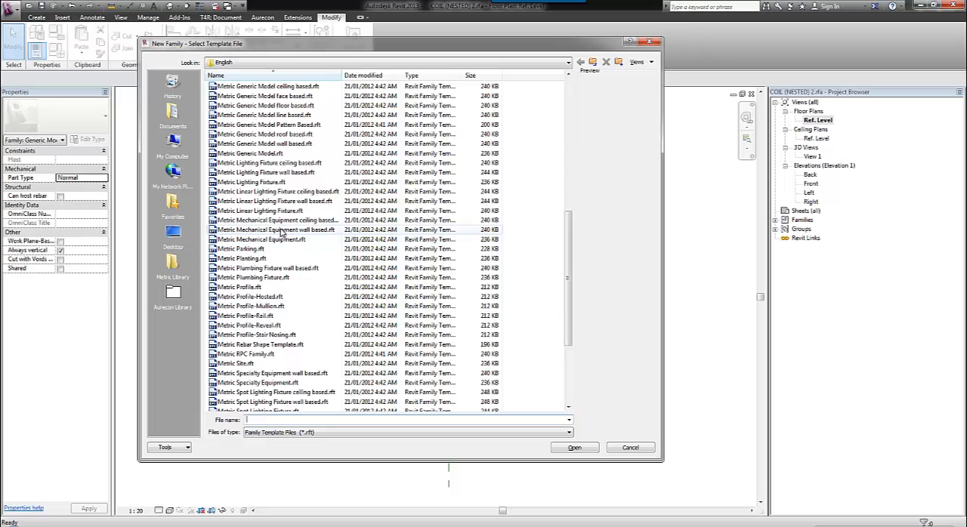
left_click(276, 155)
left_click(575, 448)
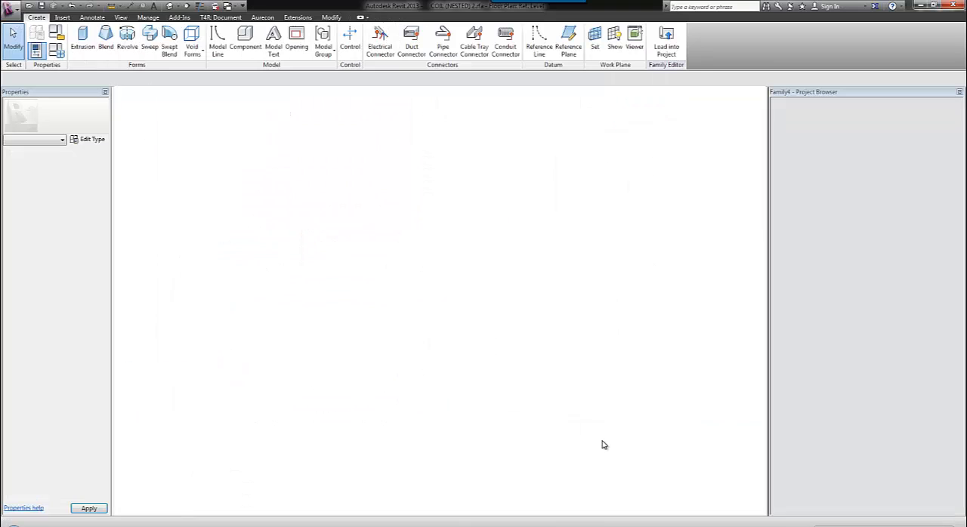
Load COIL (NESTED) 2 into the new family and place one instance on the horizontal reference plane, just left of the vertical centre plane.
left_click(216, 7)
left_click(253, 15)
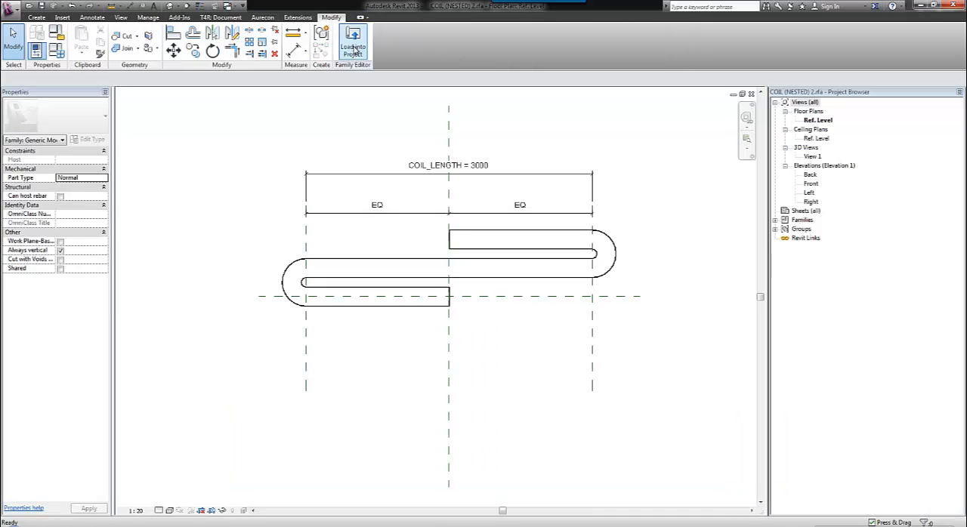
left_click(354, 48)
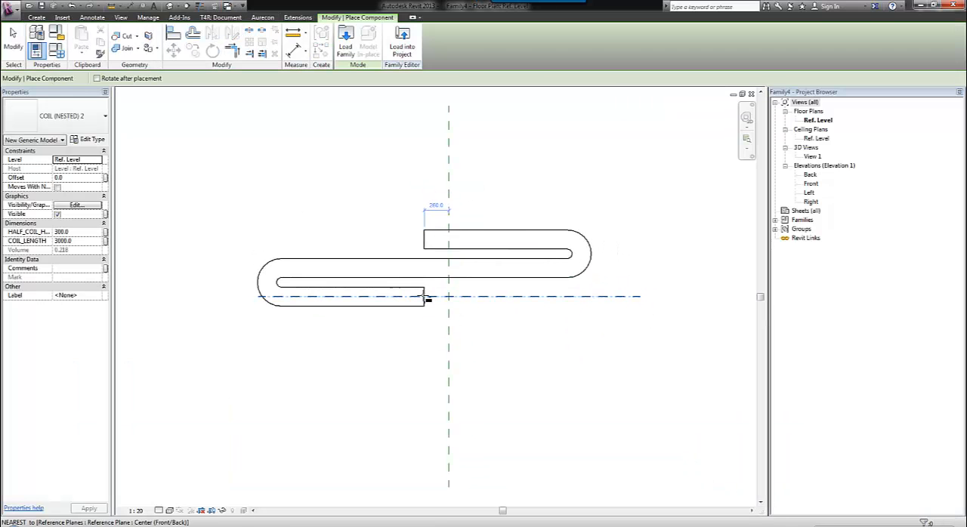
left_click(425, 297)
key("Escape")
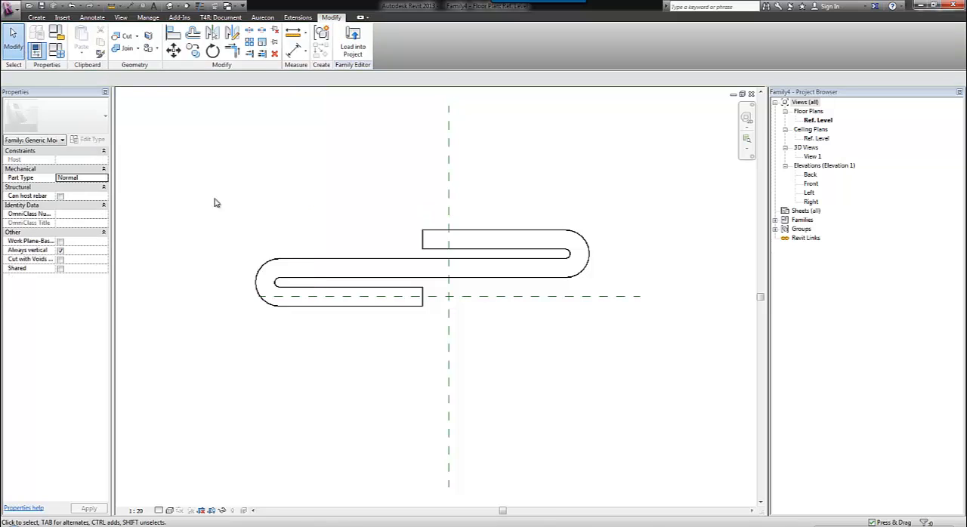
Move the nested coil up until it is clear of the horizontal centre reference plane.
left_click(330, 259)
left_click_drag(332, 261, 333, 204)
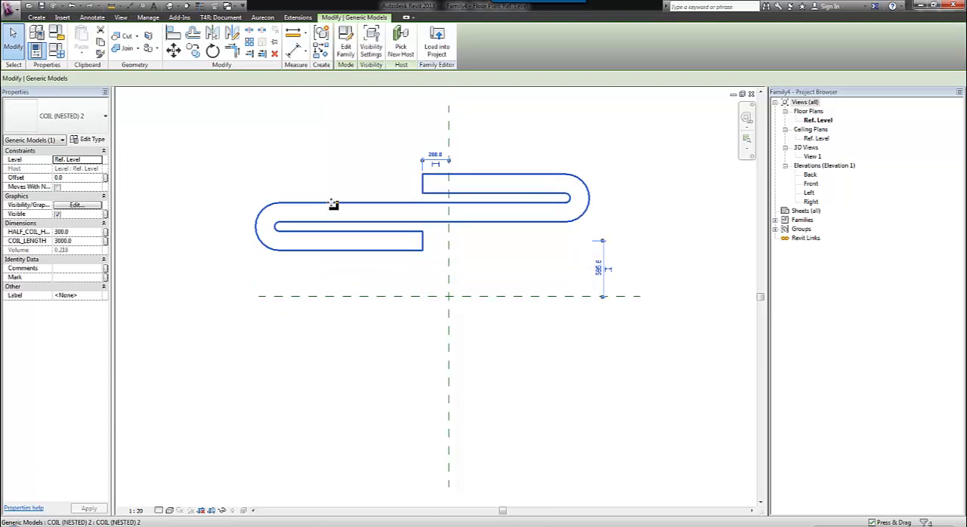
left_click(521, 373)
Align the nested coil's origin references to the vertical and horizontal centre reference planes.
left_click(173, 34)
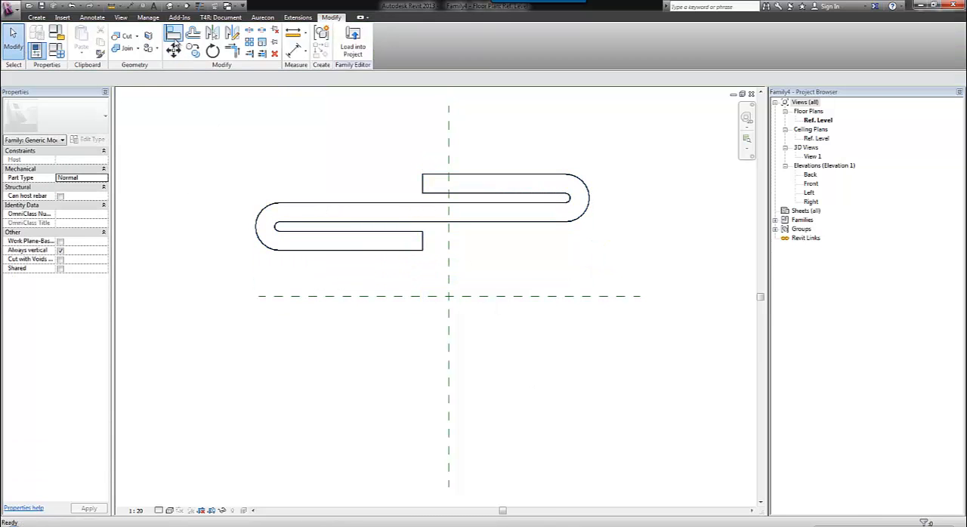
left_click(448, 245)
left_click(425, 243)
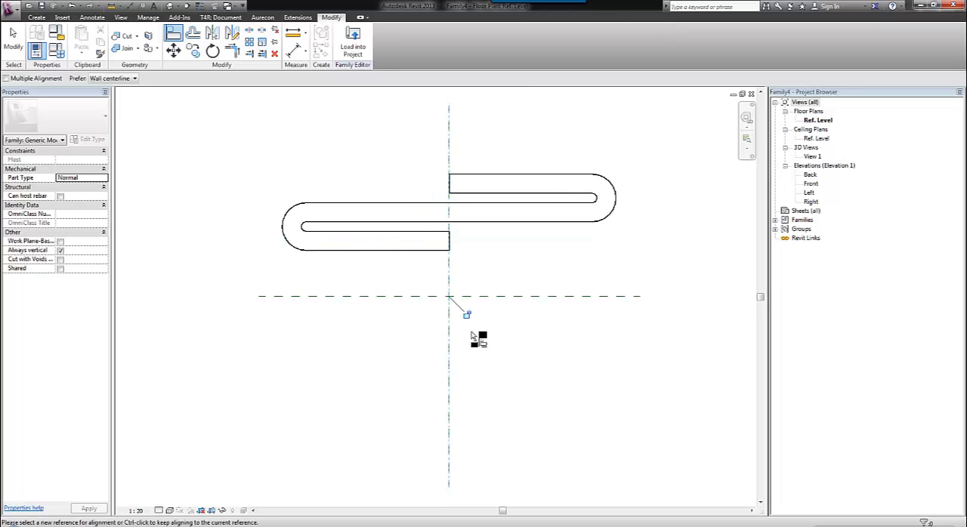
left_click(395, 297)
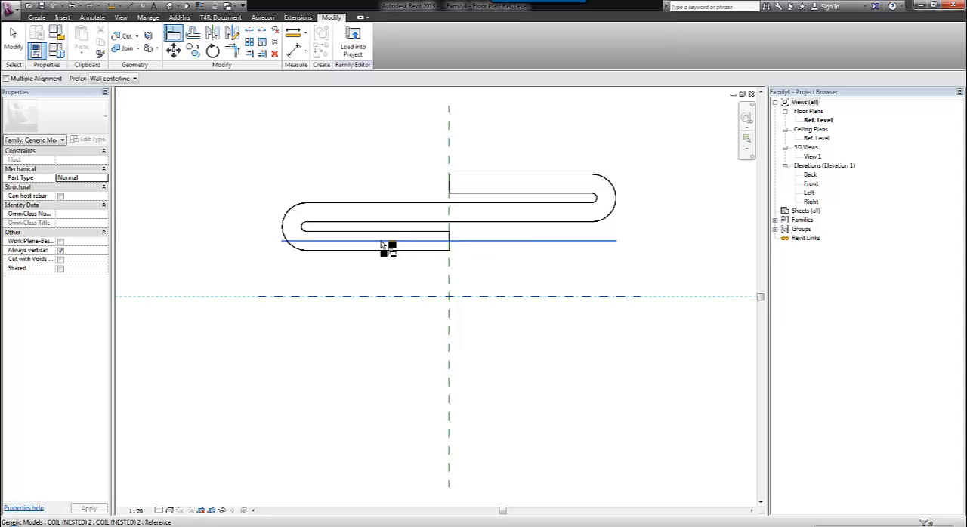
left_click(383, 243)
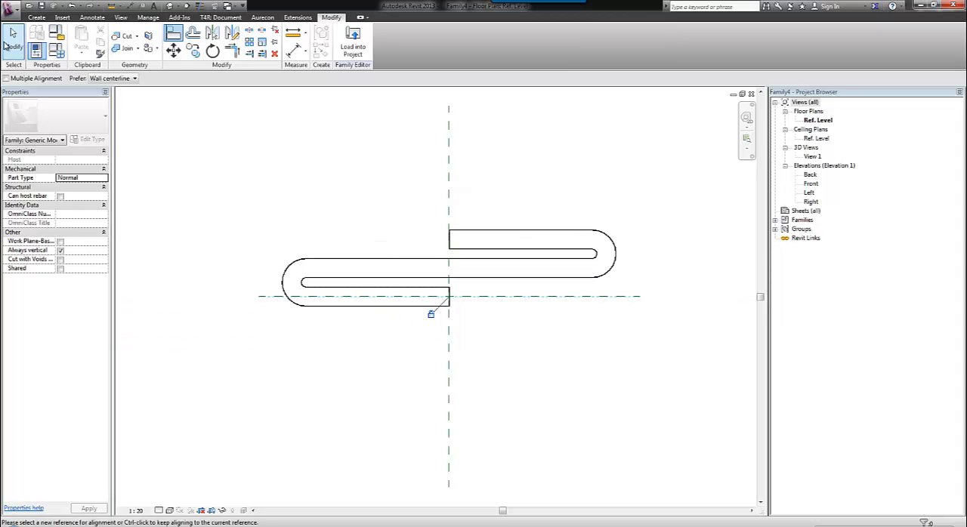
left_click(10, 43)
Draw a horizontal reference plane about 674 mm above the centre plane, near the coil's upper end, and match its left end to the lower plane's.
scroll(367, 216, "down", 1)
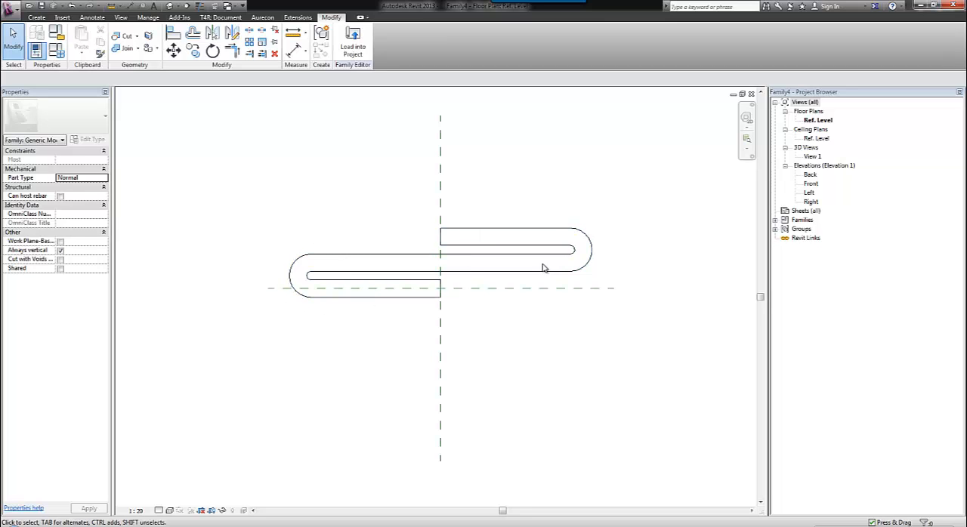
left_click(37, 18)
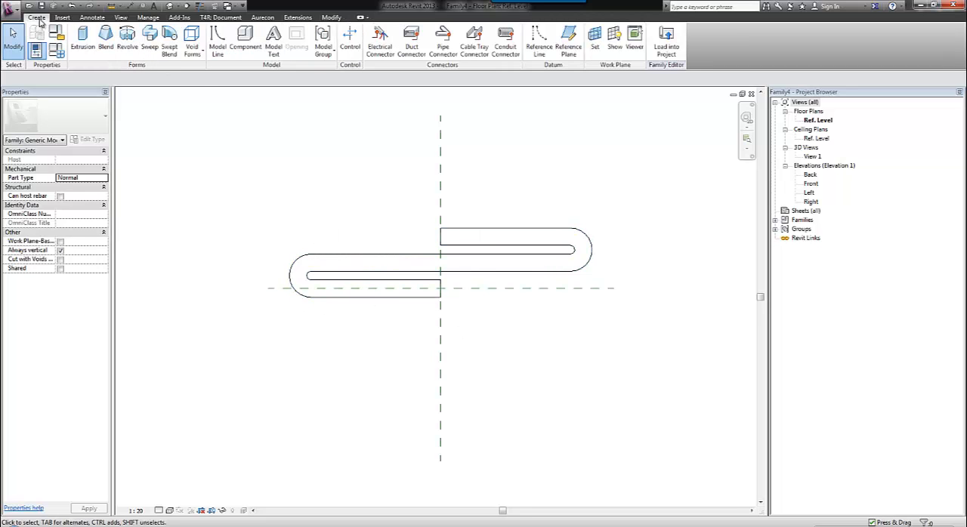
left_click(567, 39)
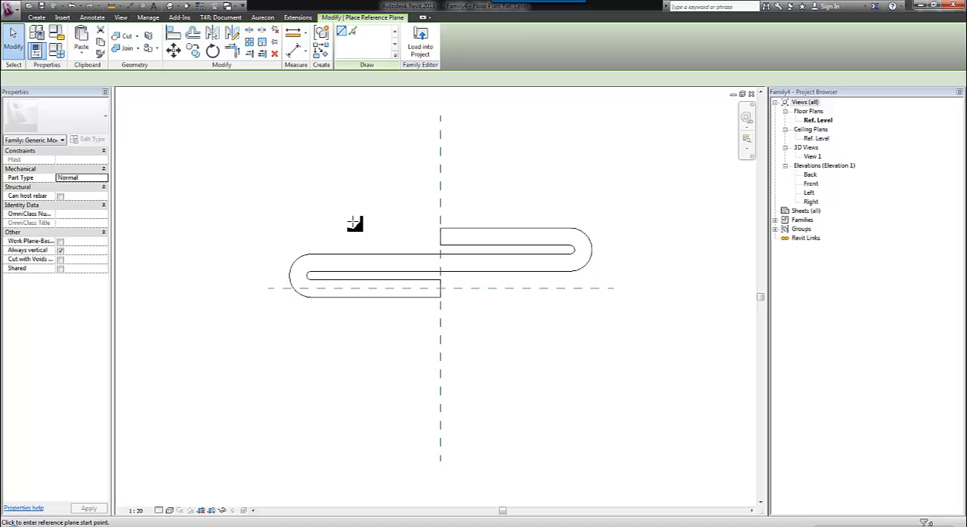
left_click(260, 231)
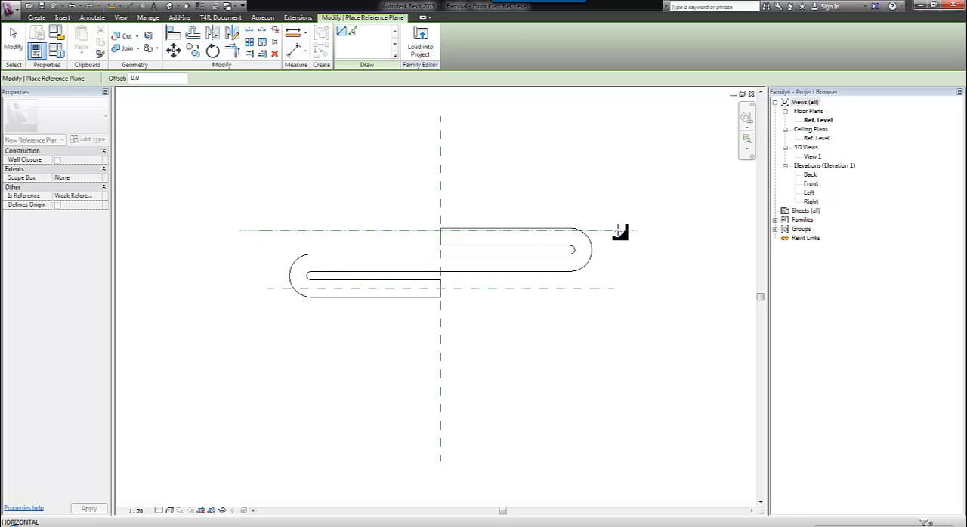
left_click(613, 230)
key("Escape")
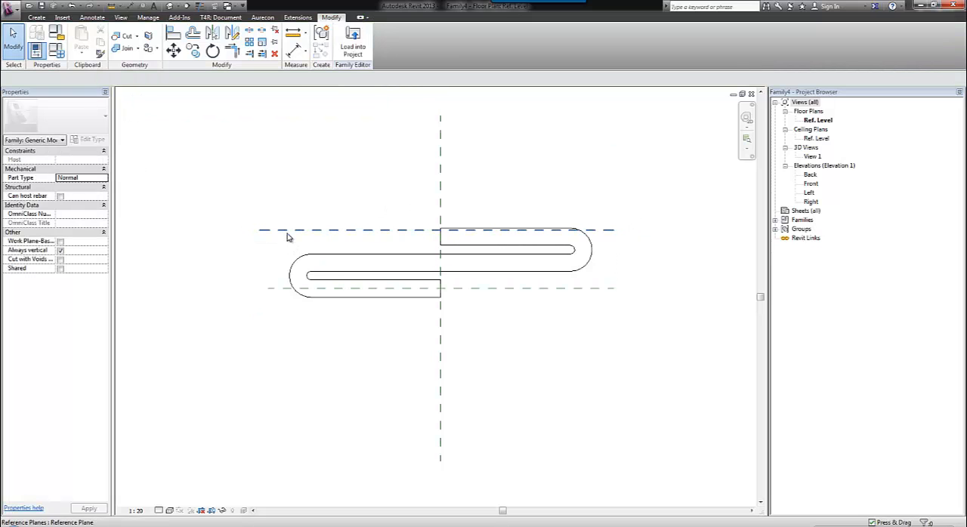
left_click(262, 234)
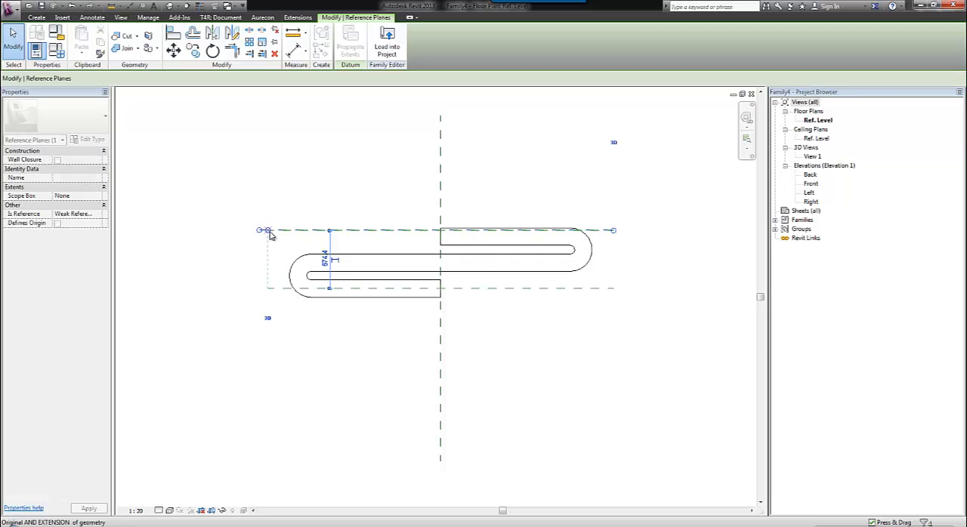
left_click(276, 200)
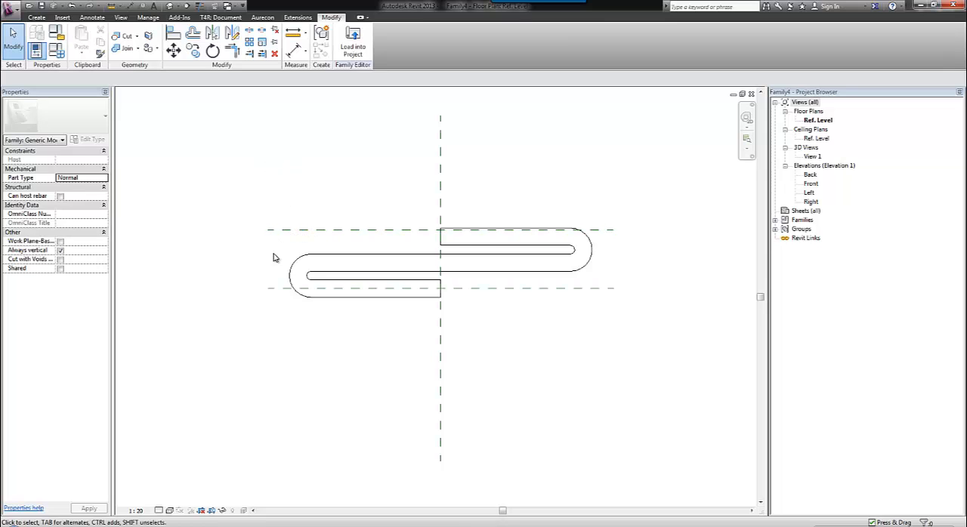
Add an aligned dimension between the two horizontal reference planes, placed left of the coil.
left_click(295, 50)
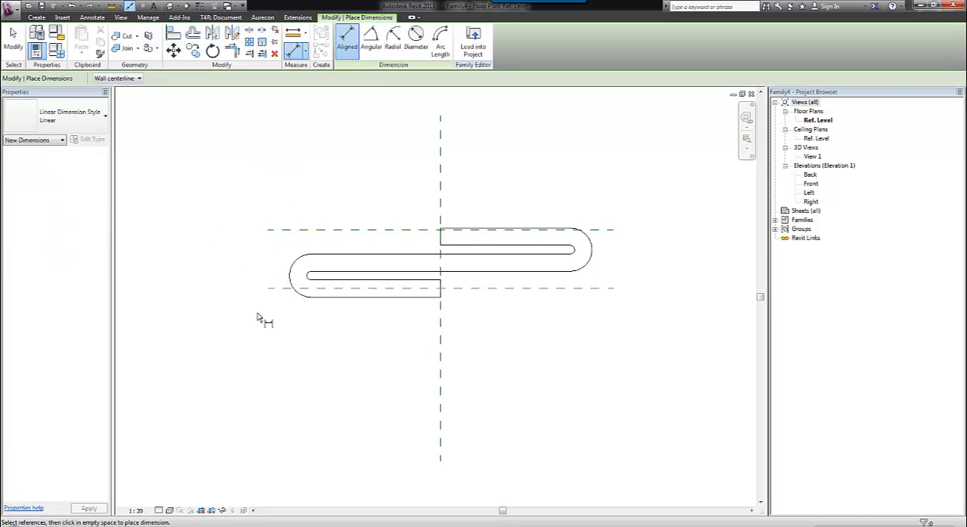
left_click(277, 289)
left_click(280, 230)
left_click(219, 252)
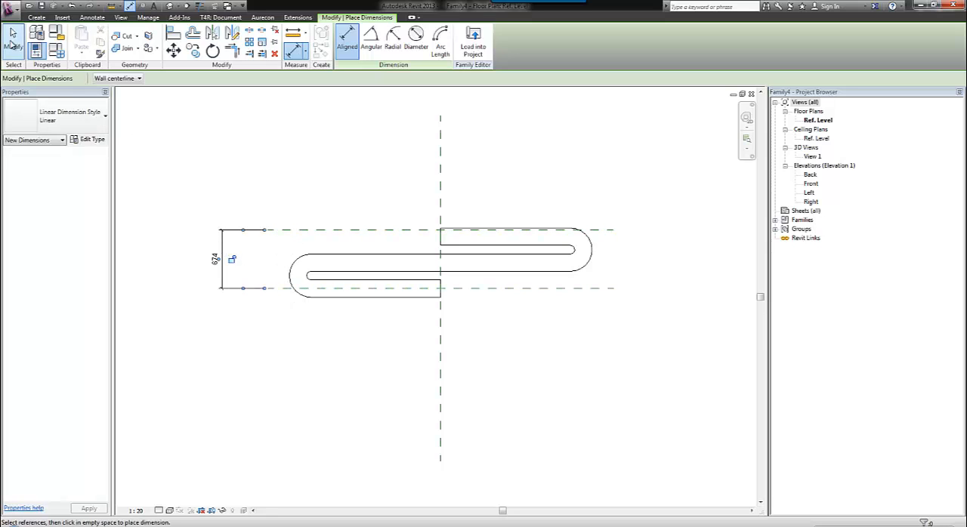
key("Escape")
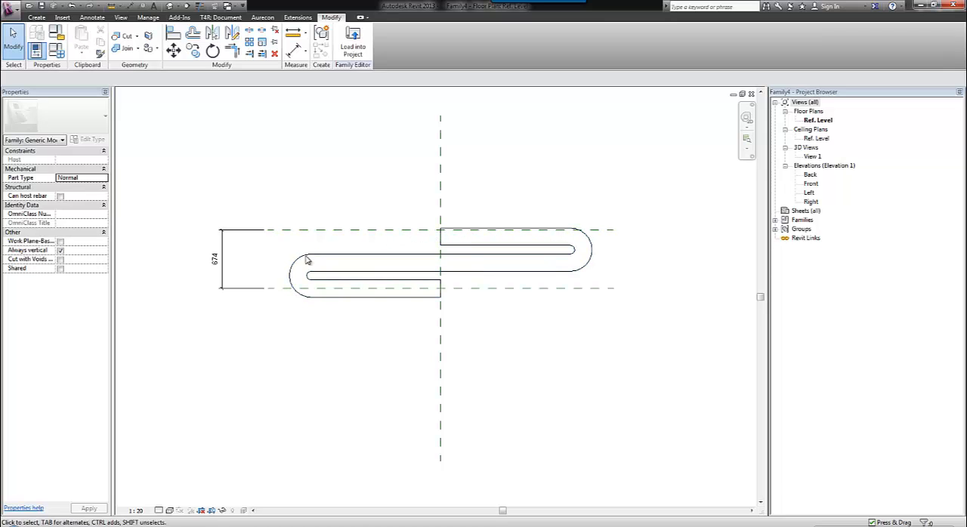
Label the dimension between the two horizontal reference planes with a new type parameter named FULL_COIL_HEIGHT.
left_click(254, 231)
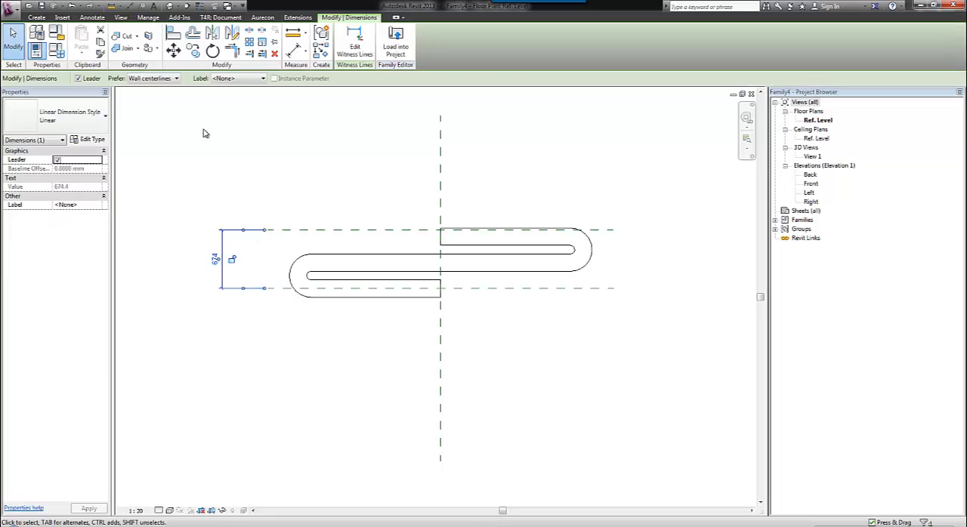
left_click(225, 78)
left_click(227, 78)
left_click(226, 79)
left_click(231, 91)
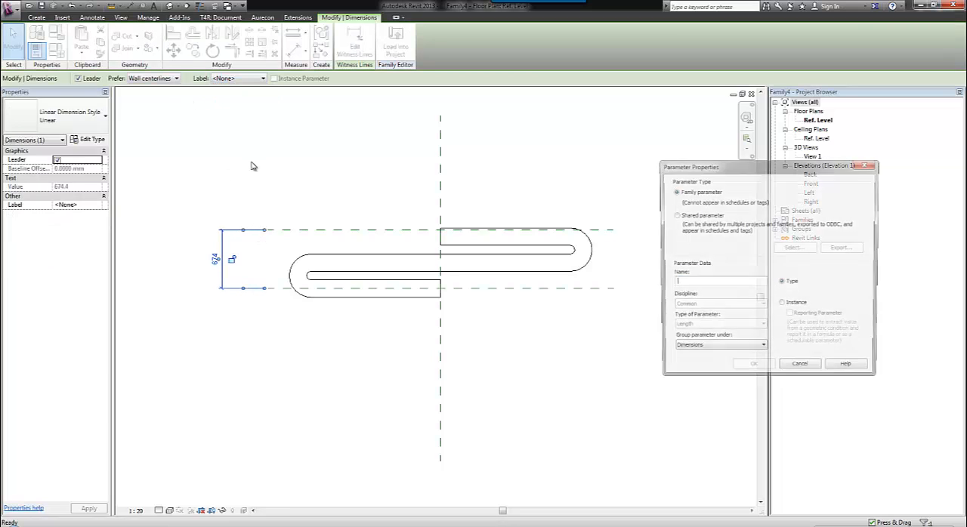
type("Fu")
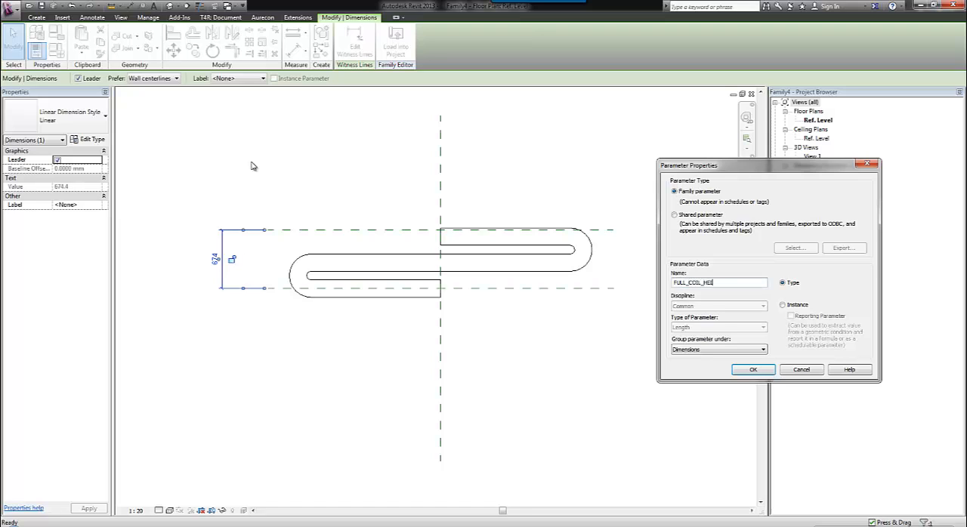
left_click(753, 369)
left_click(491, 376)
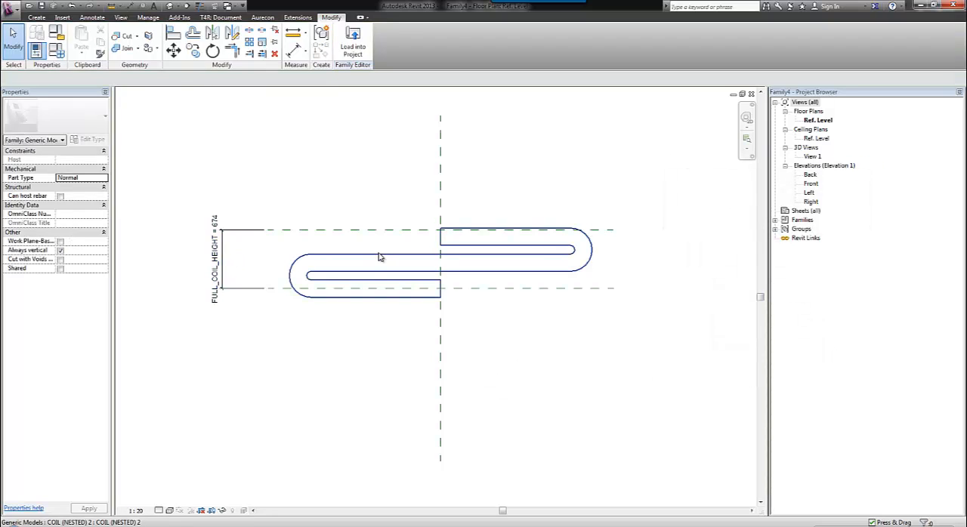
Associate the nested coil's HALF_COIL_HEIGHT with a new host family type parameter of the same name.
left_click(381, 253)
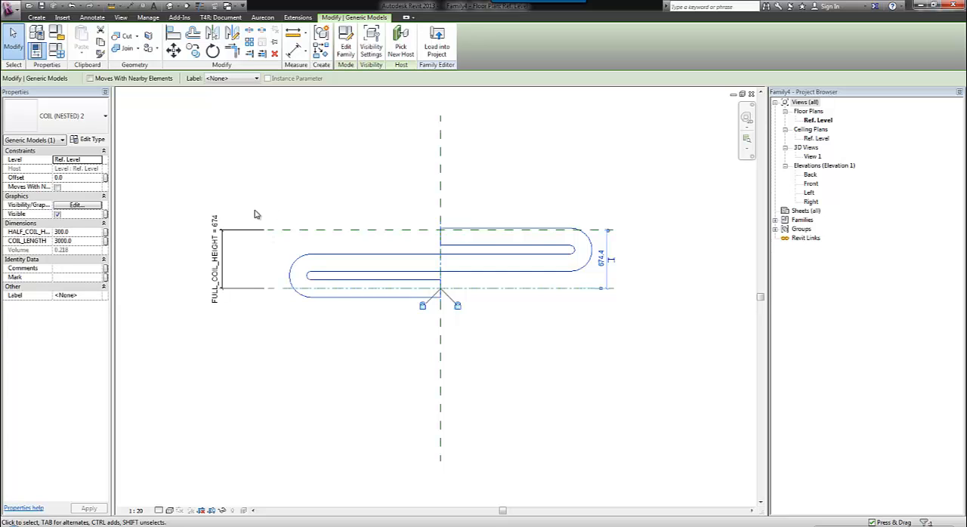
left_click(106, 233)
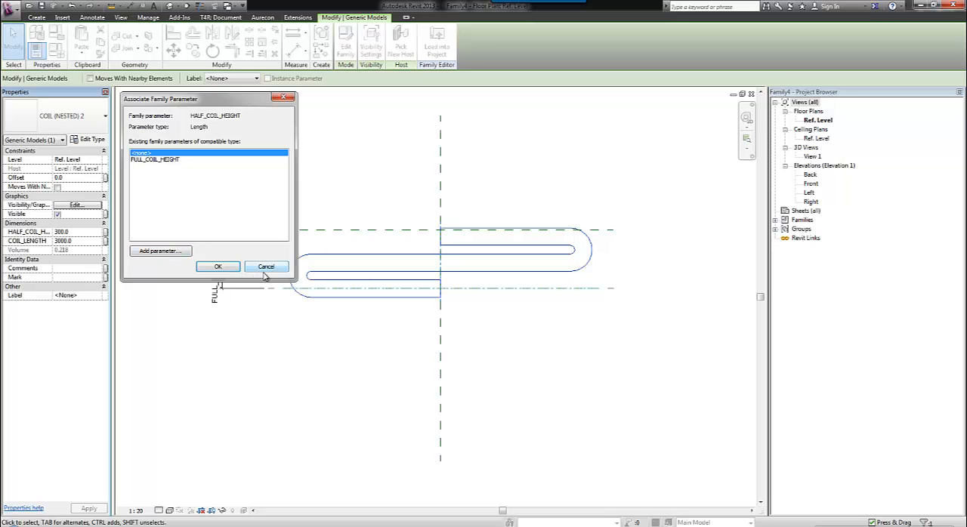
left_click(172, 254)
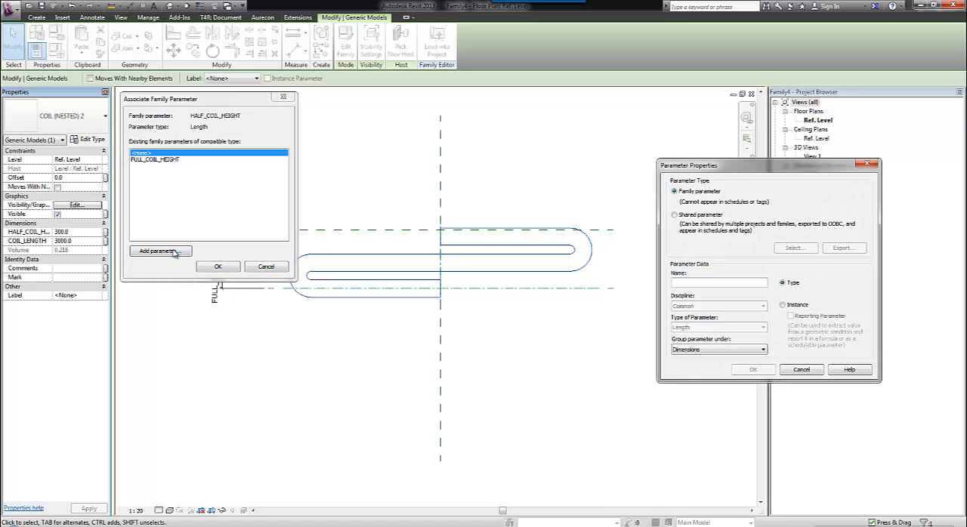
type("HALF_COIL_HEIGHT")
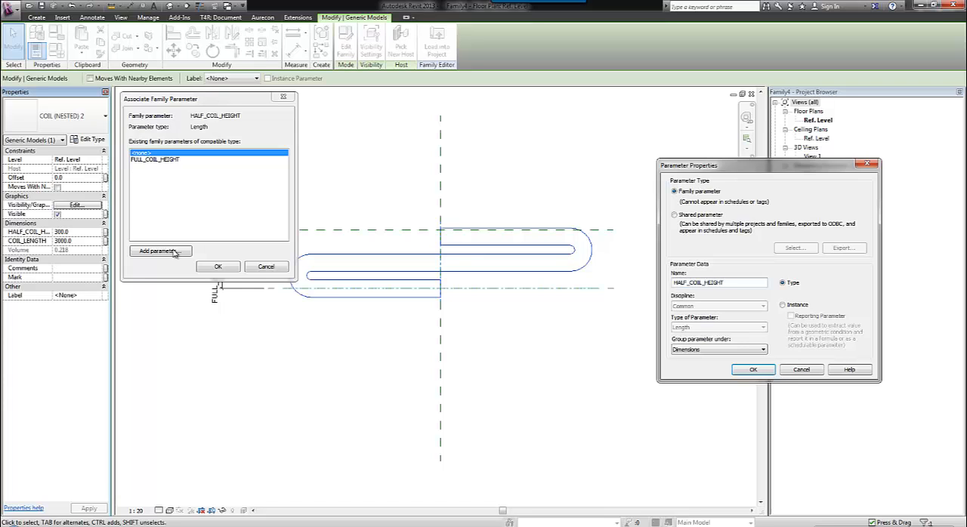
left_click(765, 374)
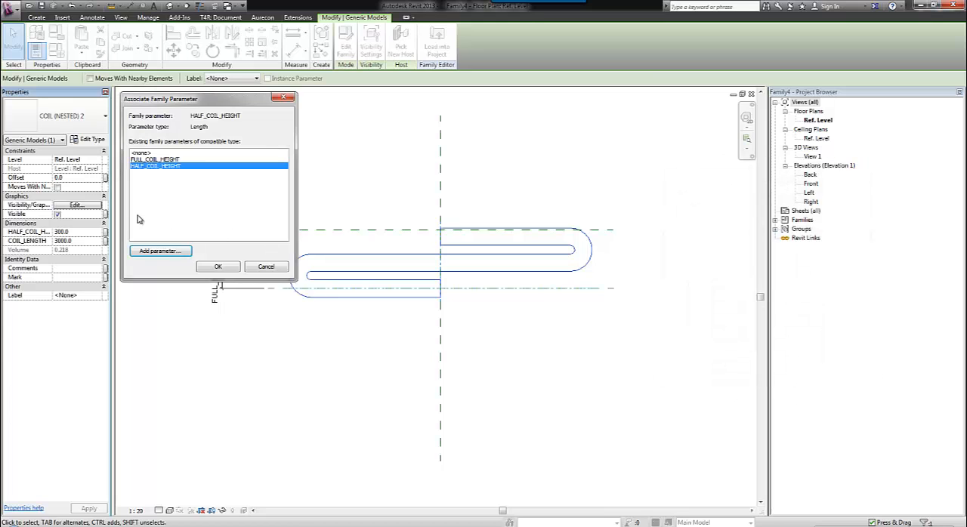
left_click(218, 266)
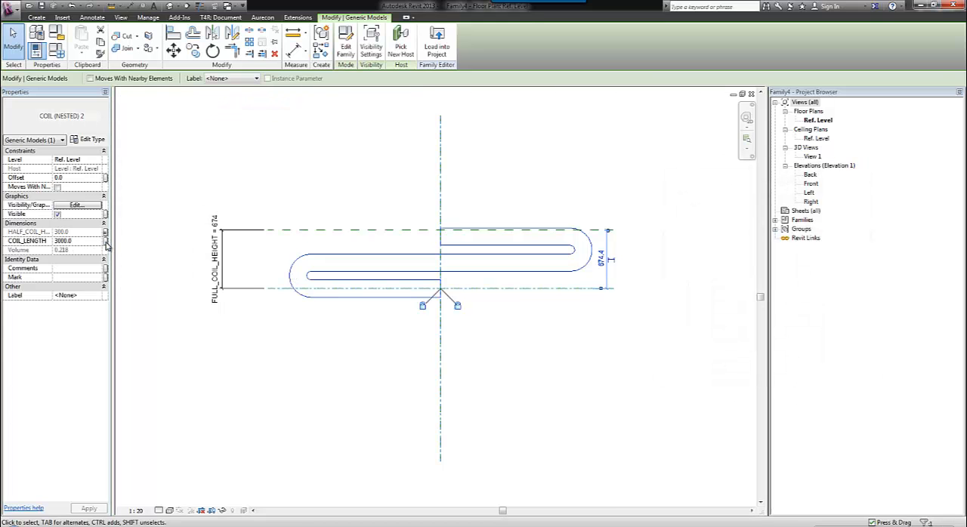
Associate the nested coil's COIL_LENGTH with a new host family type parameter named COIL_LENGTH.
left_click(106, 241)
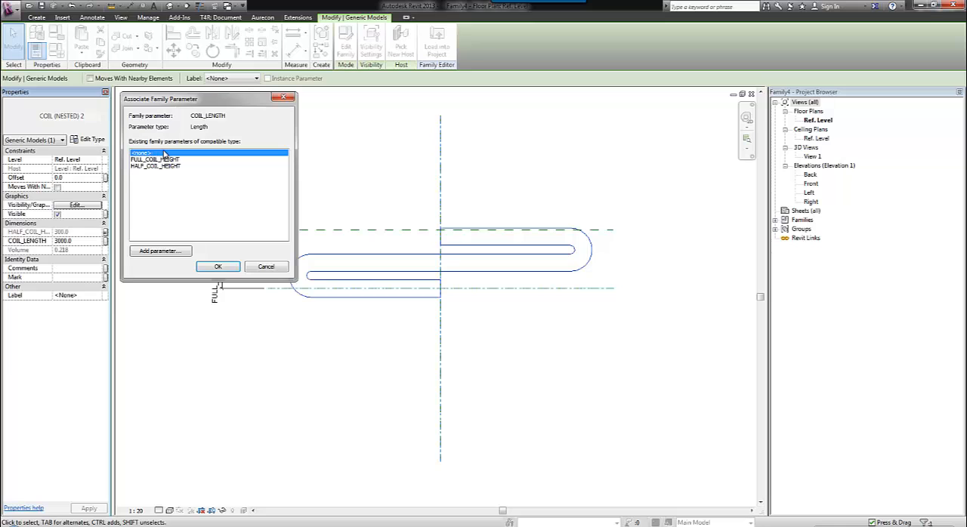
left_click(161, 254)
type("COIL_LENGTH")
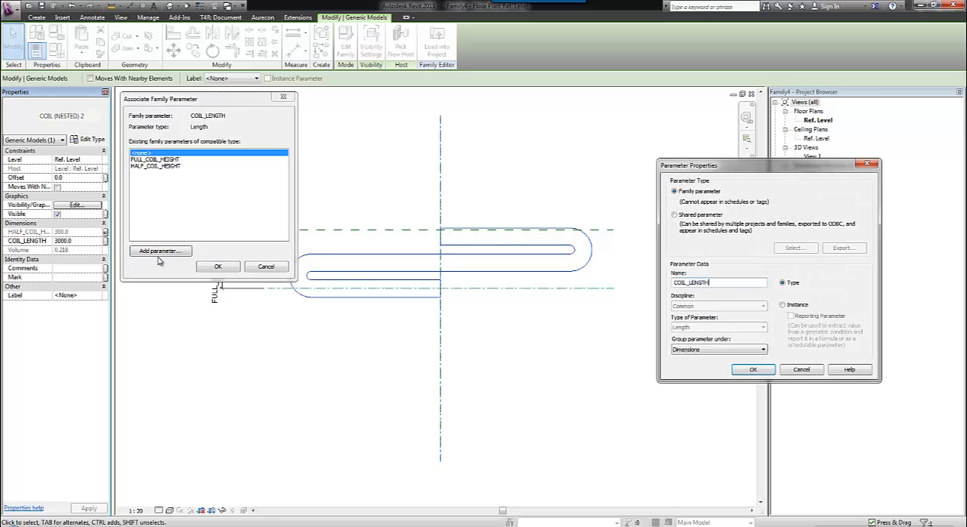
key("Return")
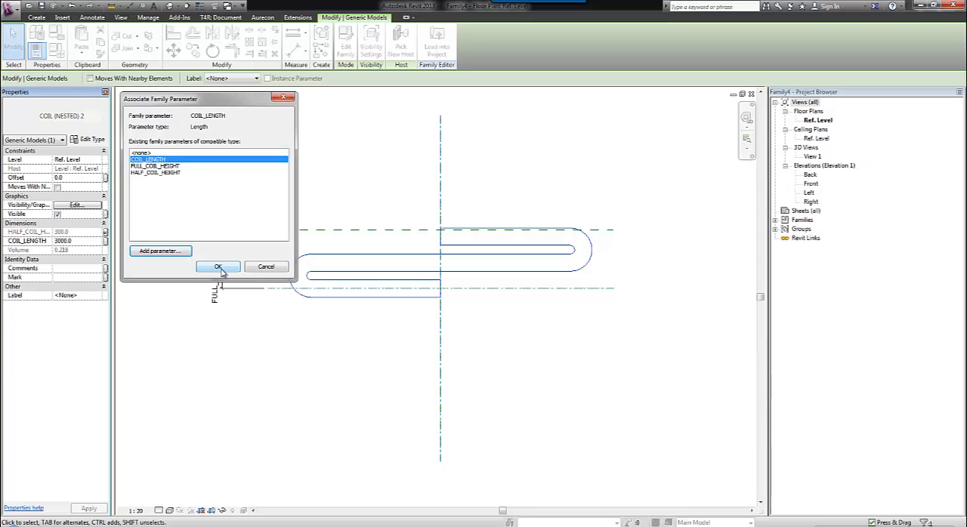
left_click(217, 267)
left_click(297, 184)
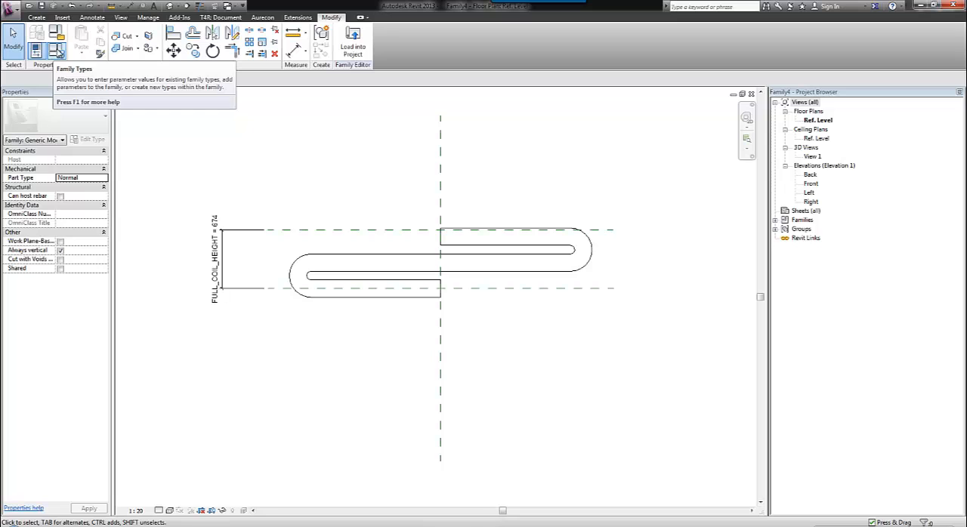
Set the formula of FULL_COIL_HEIGHT to 2*HALF_COIL_HEIGHT in the family types.
left_click(59, 50)
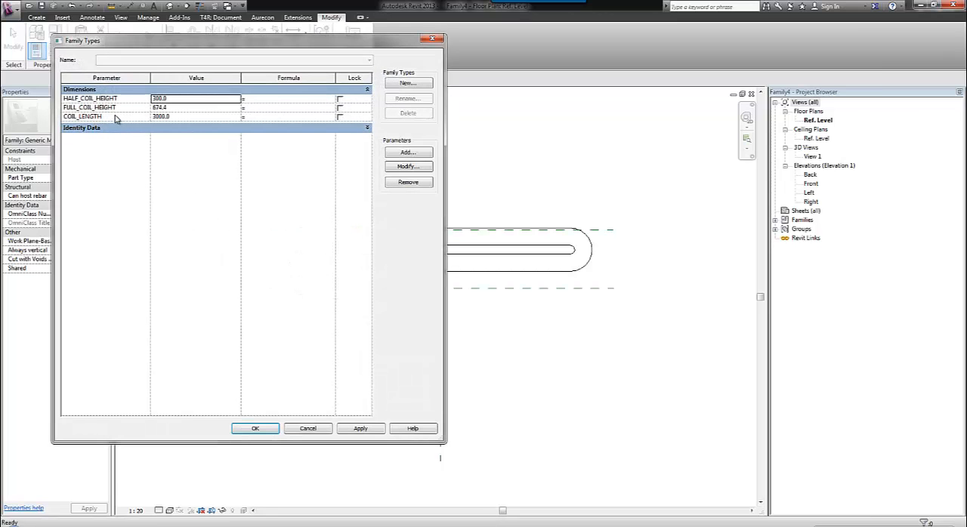
left_click(117, 108)
left_click(136, 99)
key("ctrl+c")
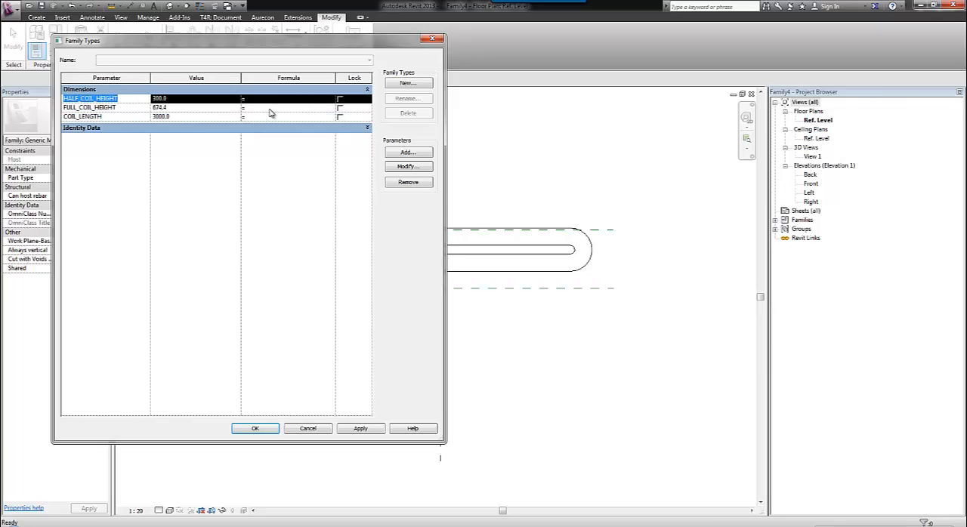
left_click(281, 107)
type("2*")
key("ctrl+v")
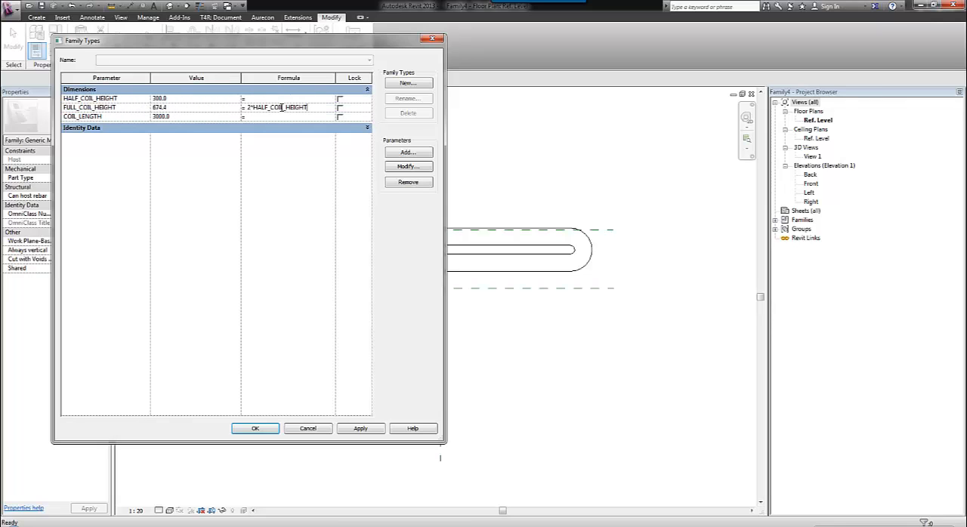
left_click(261, 428)
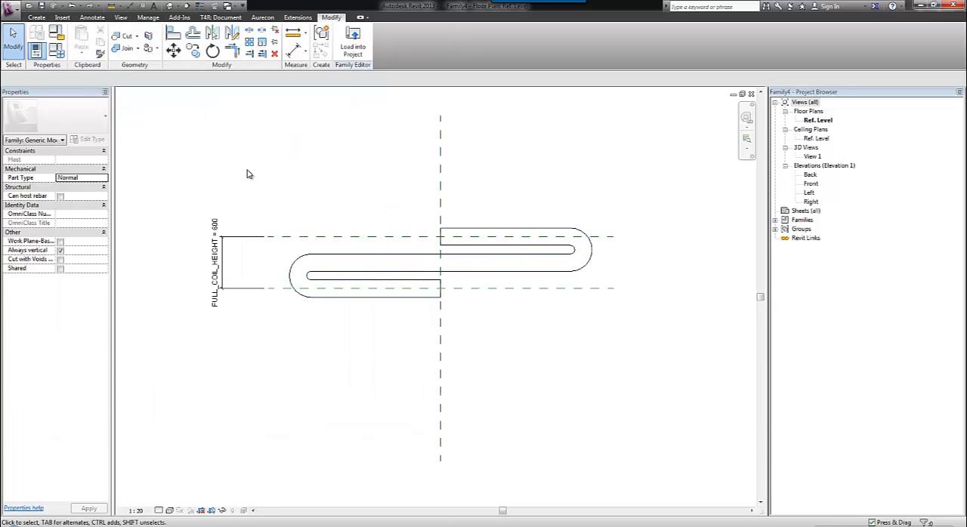
Array the nested coil vertically upward as a grouped linear array of 3, spacing the second copy clear above the first.
left_click(302, 253)
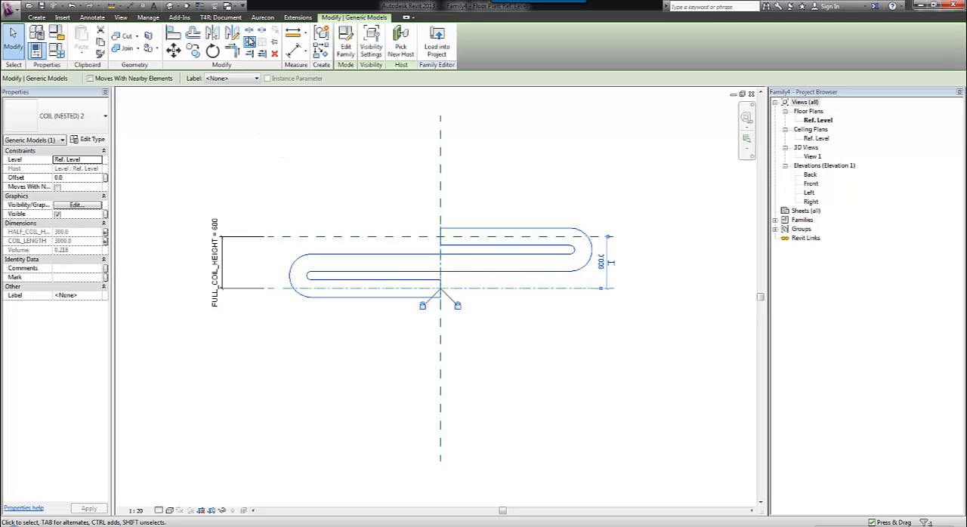
left_click(249, 42)
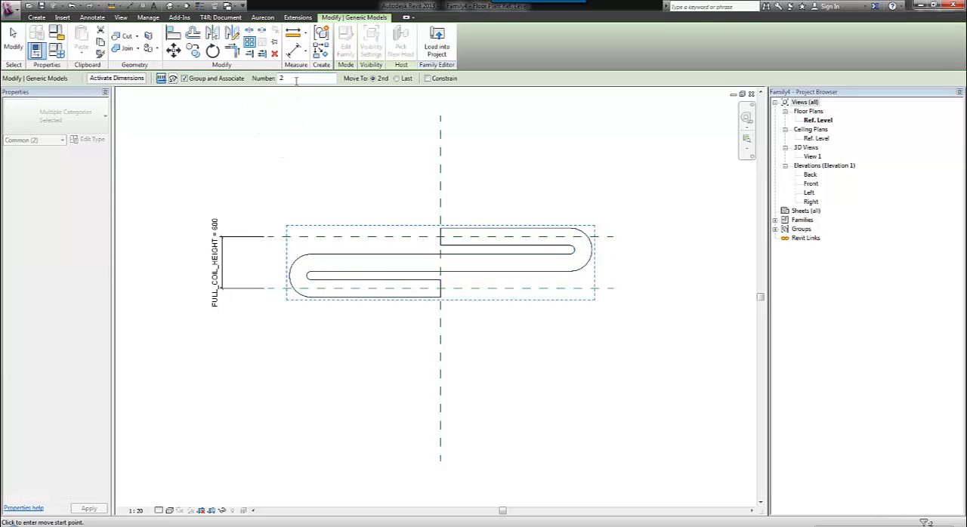
double_click(296, 79)
type("3")
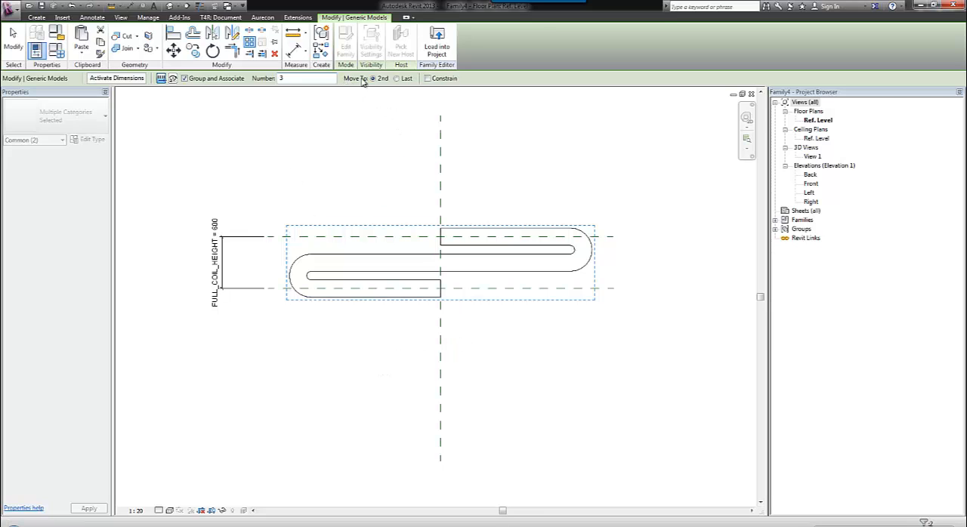
left_click(317, 293)
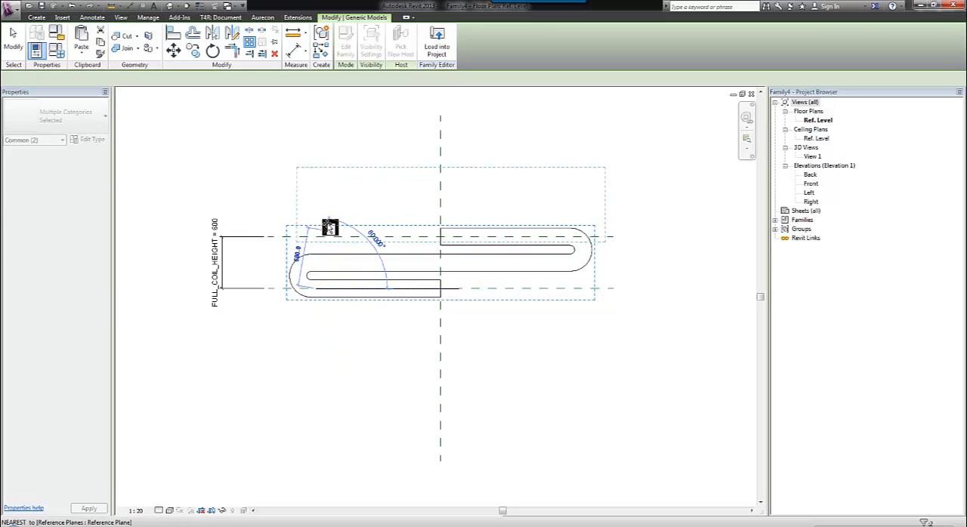
left_click(317, 216)
key("Return")
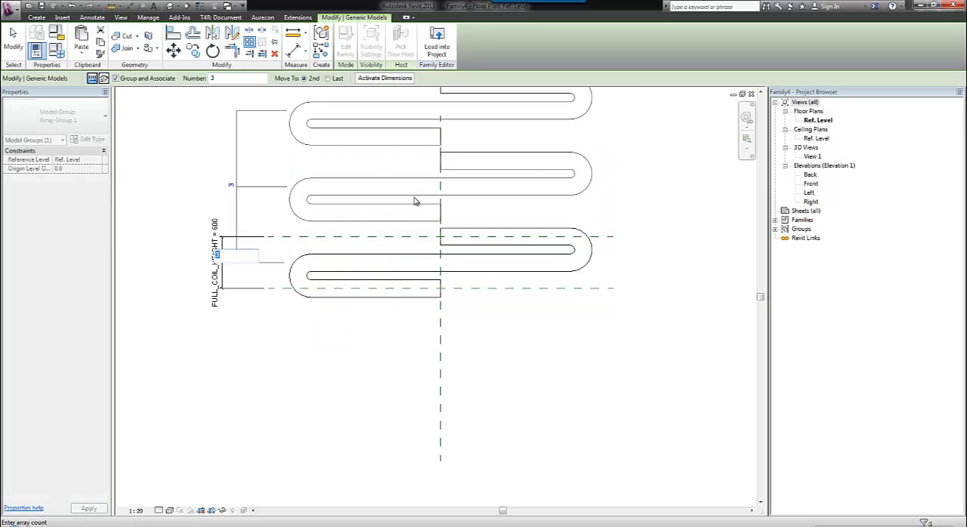
left_click(16, 47)
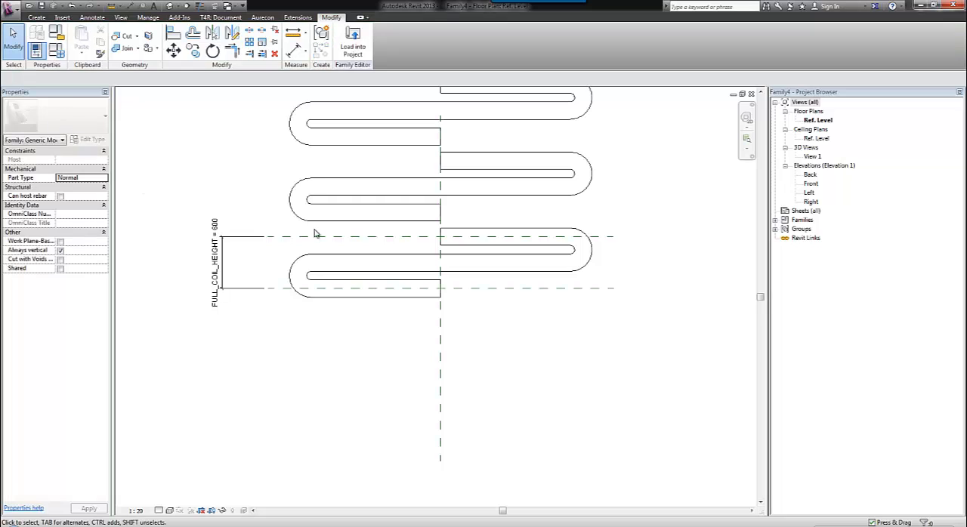
Align the second arrayed coil's lower reference to the upper horizontal reference plane and lock the alignment.
scroll(457, 282, "down", 1)
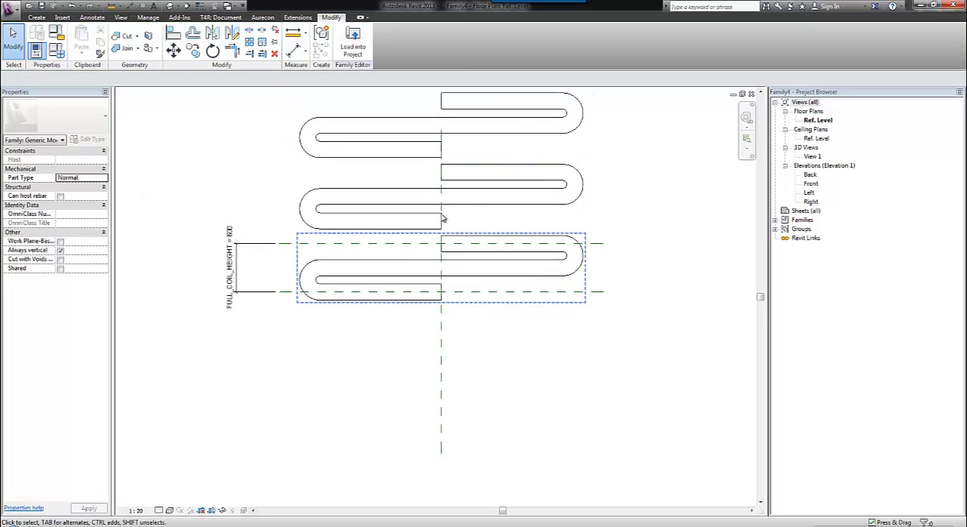
left_click(346, 203)
left_click(254, 195)
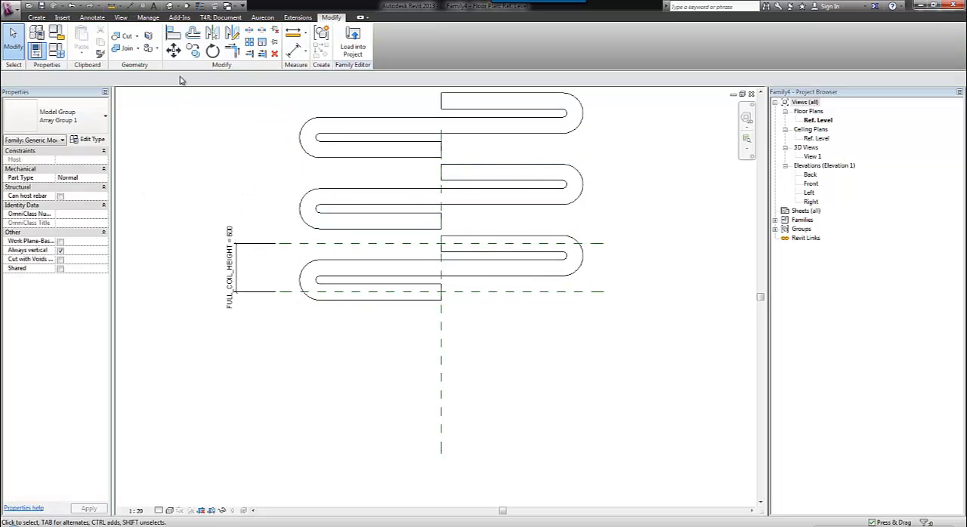
left_click(173, 33)
left_click(340, 245)
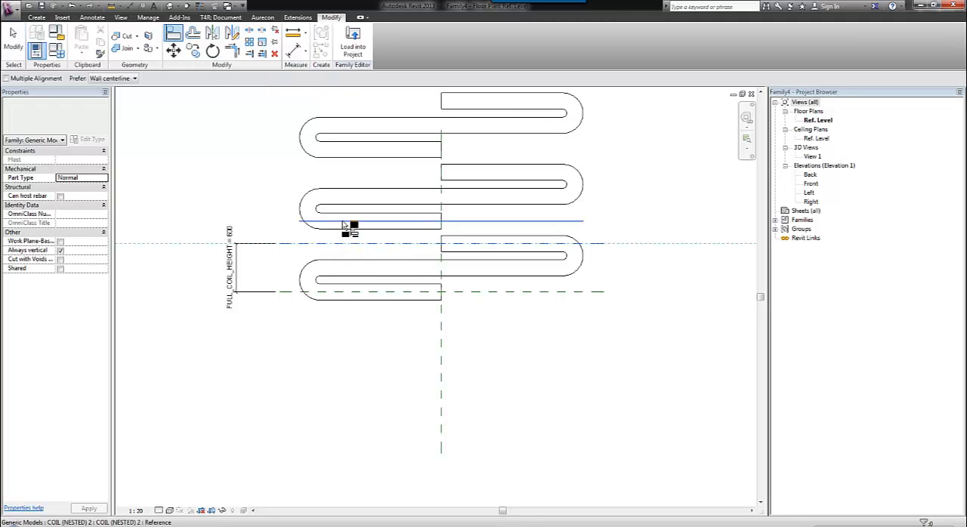
left_click(350, 225)
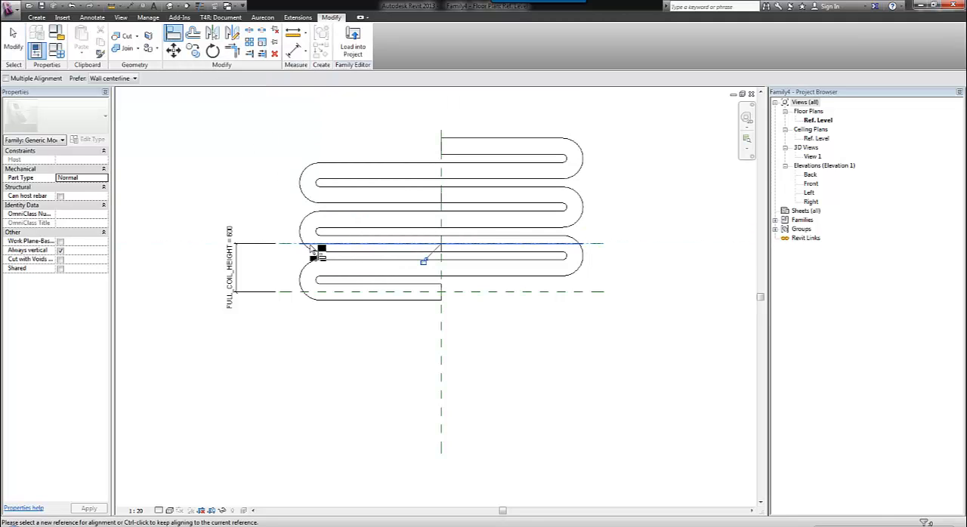
key("Escape")
key("Escape")
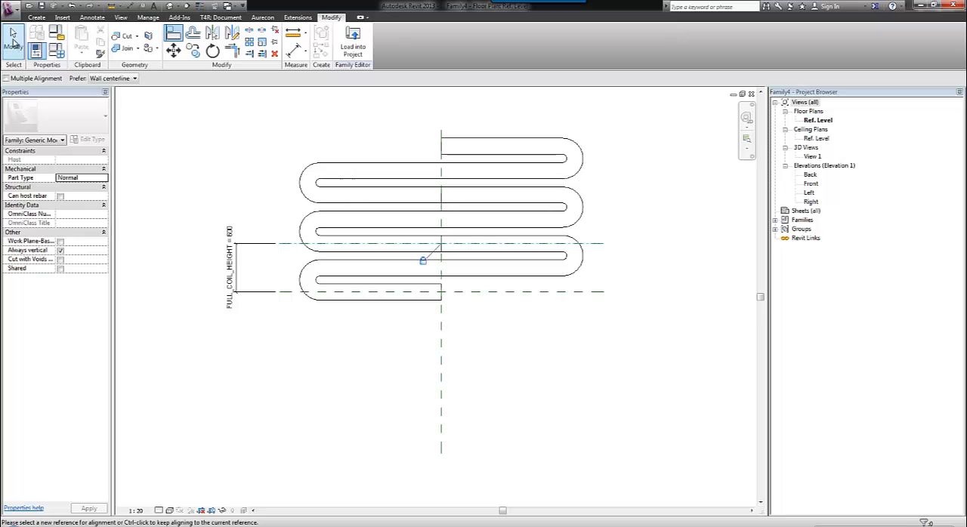
Label the coil array's count with a new type parameter named ARRRAY_COUNT.
left_click(312, 169)
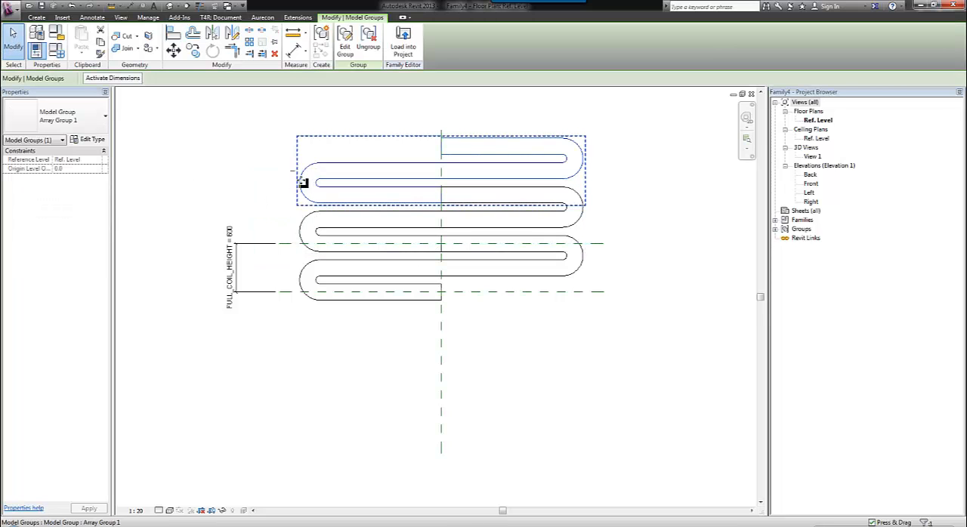
left_click(292, 173)
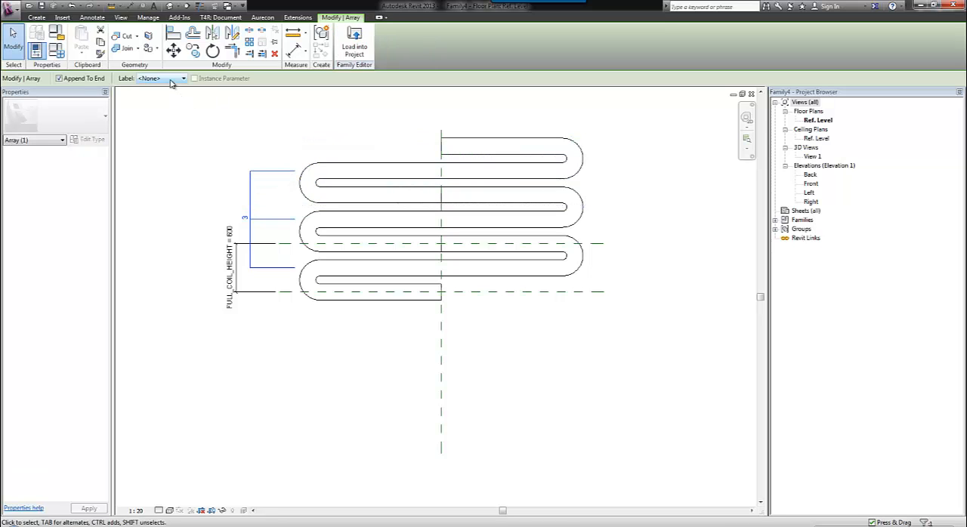
left_click(173, 78)
left_click(171, 96)
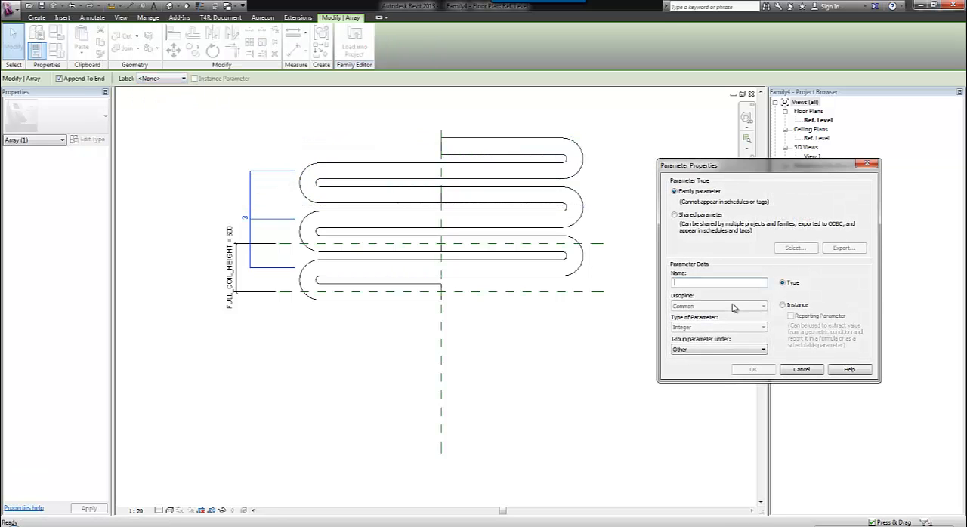
type("ARRRAY_COUNT")
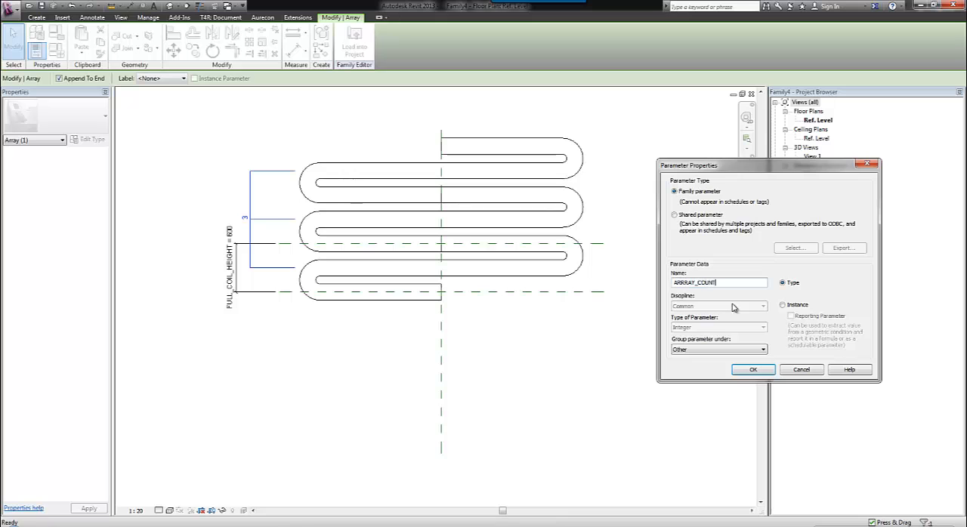
left_click(746, 372)
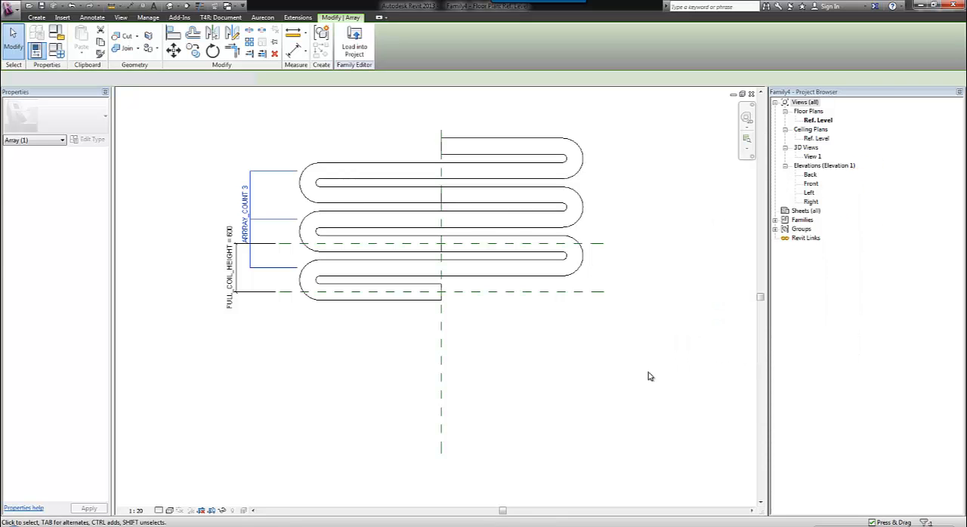
scroll(192, 179, "down", 4)
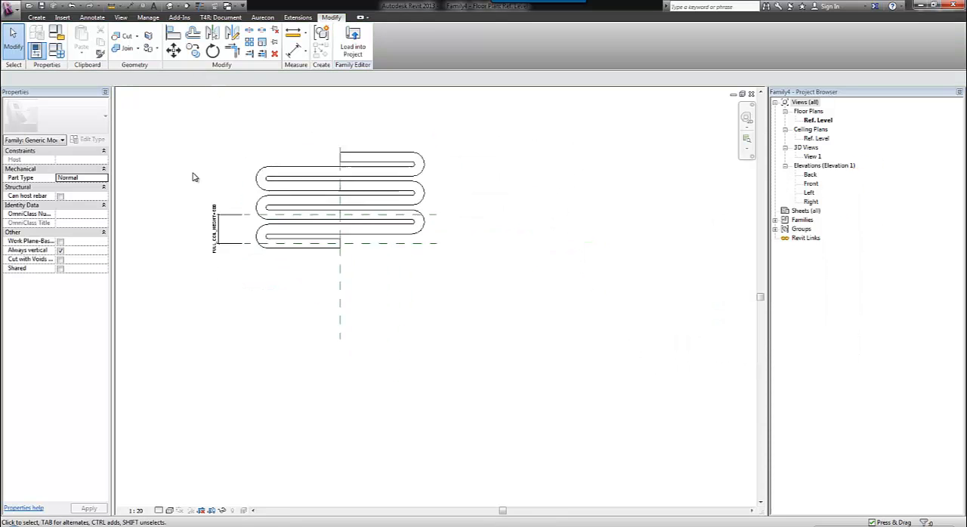
middle_click_drag(189, 157, 524, 354)
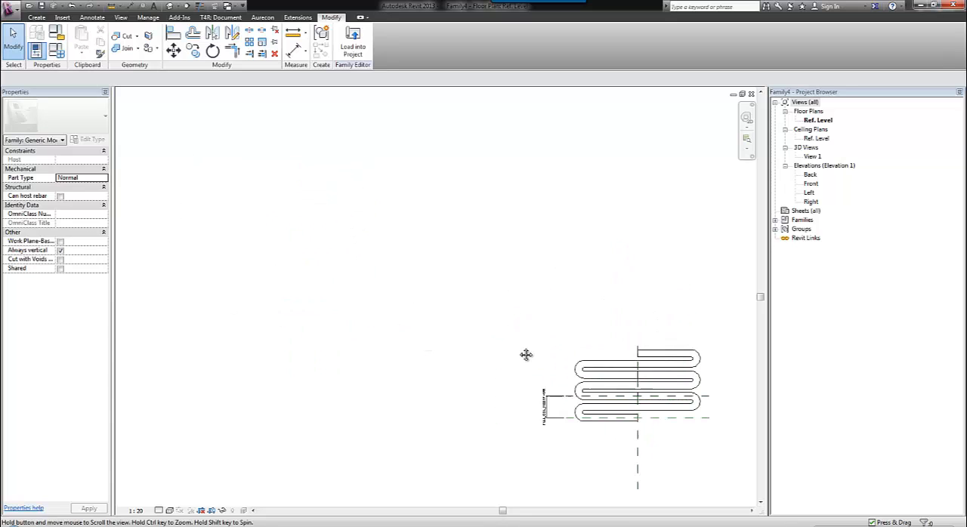
Set ARRRAY_COUNT to 6 in the family types and apply it to the coil array.
scroll(492, 275, "up", 2)
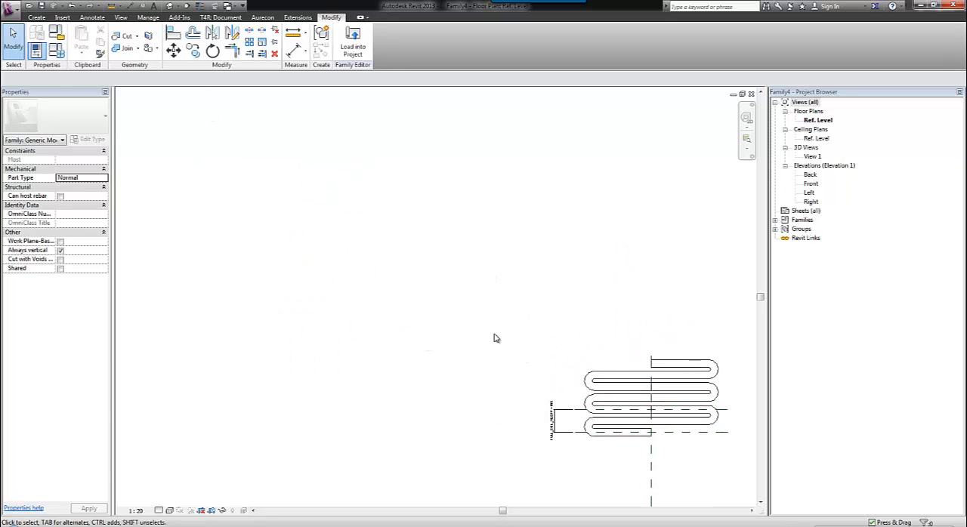
left_click(64, 56)
left_click_drag(248, 41, 224, 87)
left_click(146, 175)
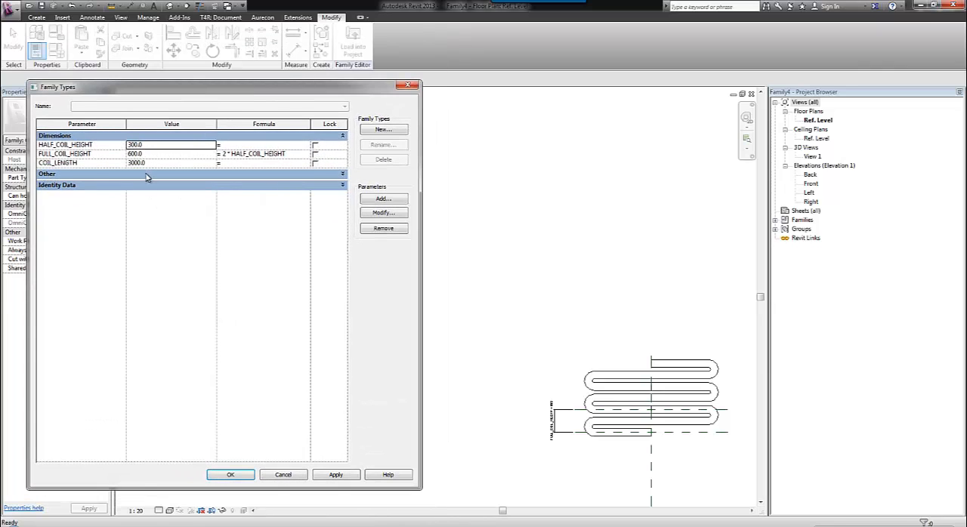
left_click(148, 176)
left_click(139, 184)
type("6")
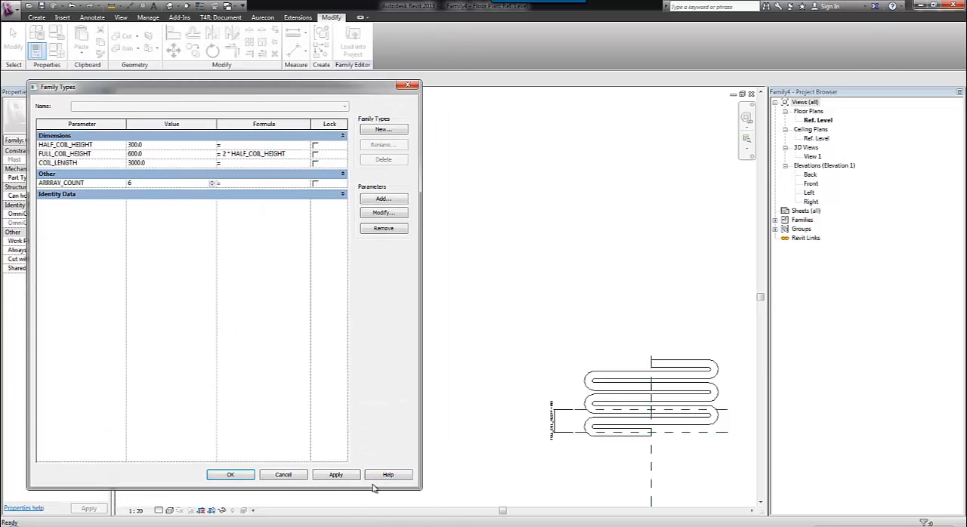
left_click(352, 476)
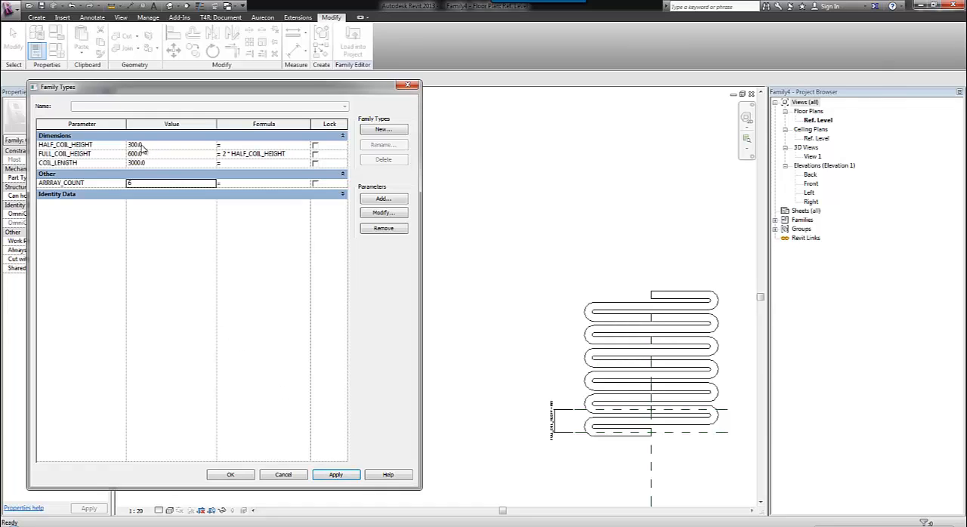
Set HALF_COIL_HEIGHT to 250 and COIL_LENGTH to 6000 in the family types.
left_click(141, 146)
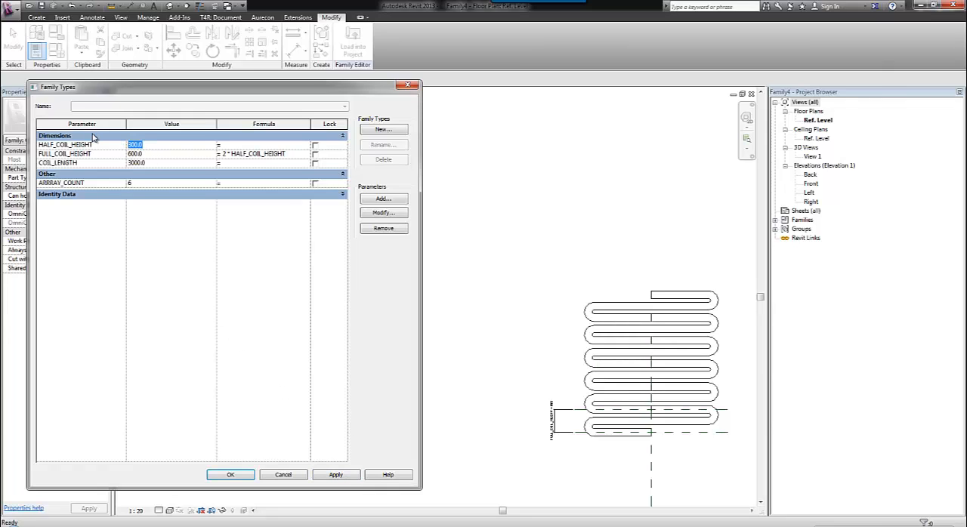
type("250")
left_click(349, 481)
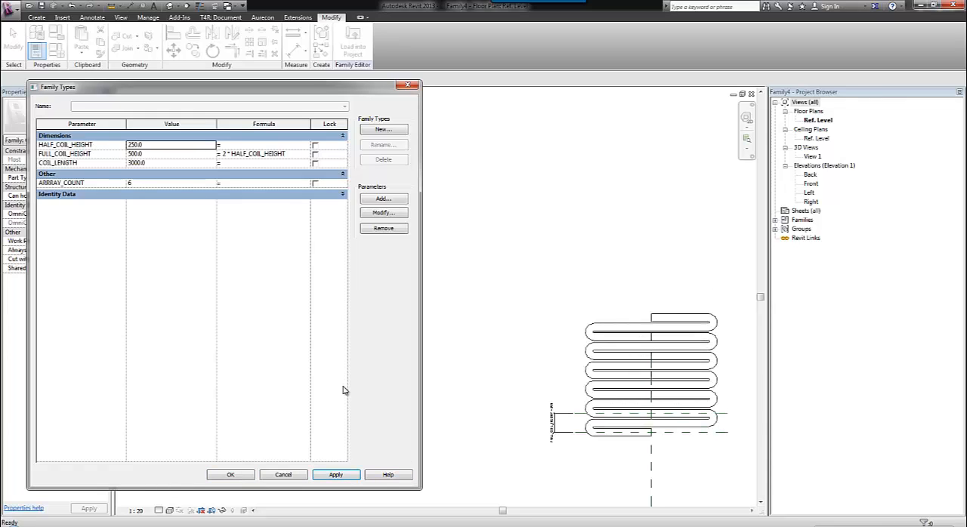
left_click(170, 163)
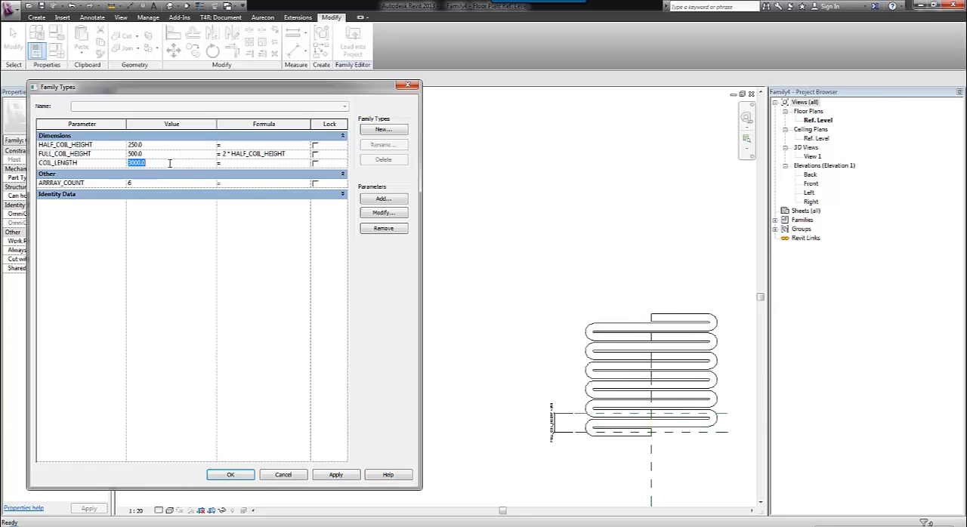
type("6")
left_click(345, 475)
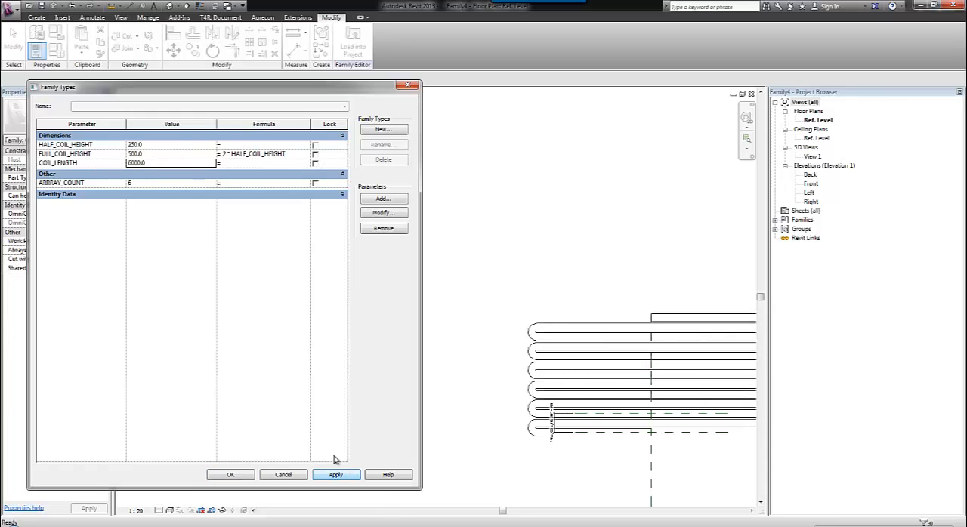
left_click(169, 145)
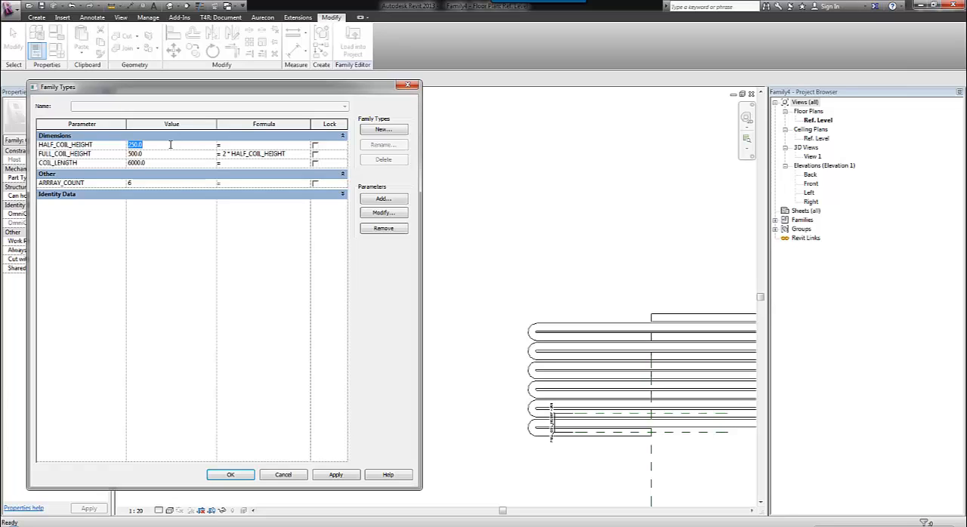
left_click(234, 476)
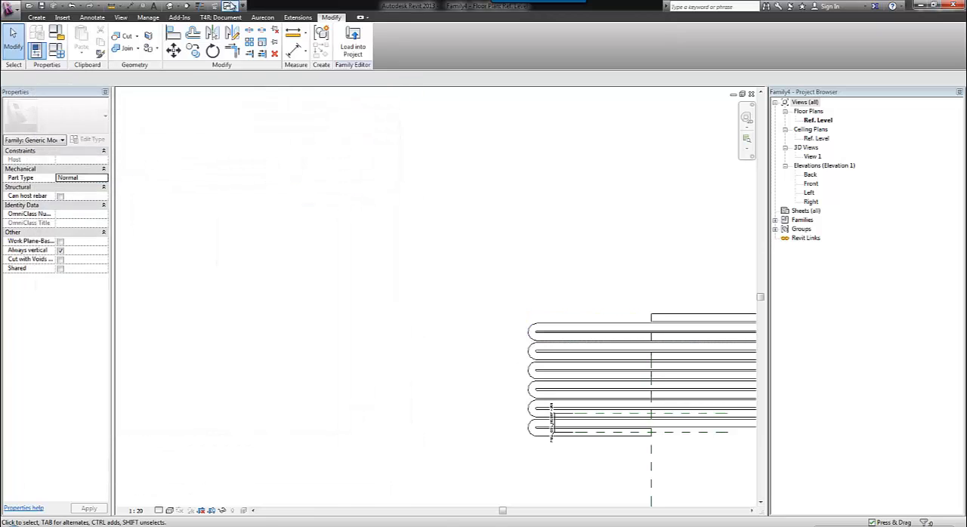
Switch to the COIL (NESTED) 2 family and open the coil sweep's profile sketch in the Left elevation.
left_click(230, 6)
left_click(287, 15)
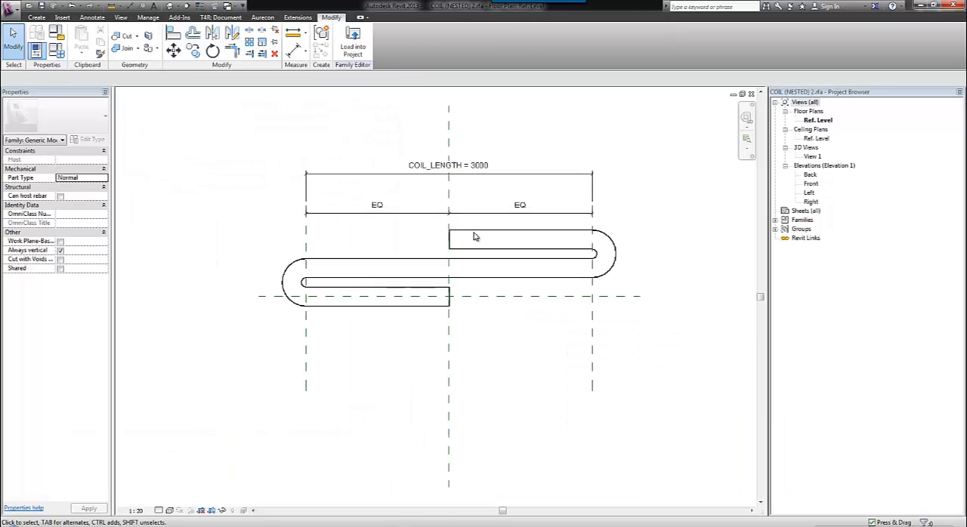
left_click(473, 237)
left_click(345, 41)
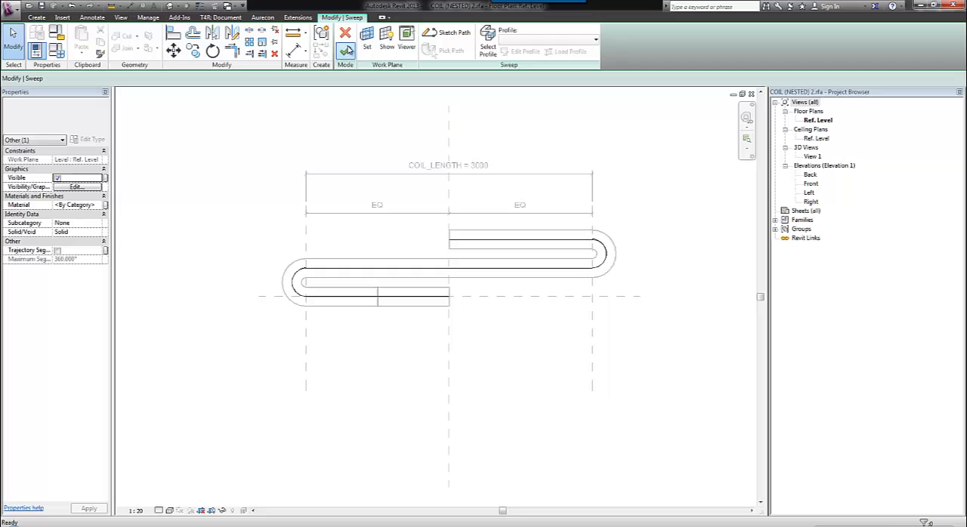
left_click(488, 47)
left_click(522, 51)
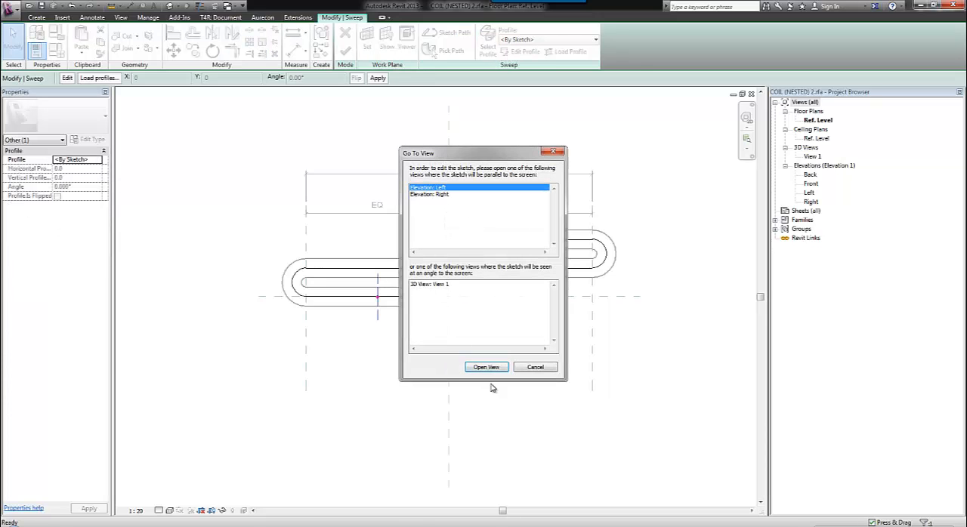
left_click(489, 368)
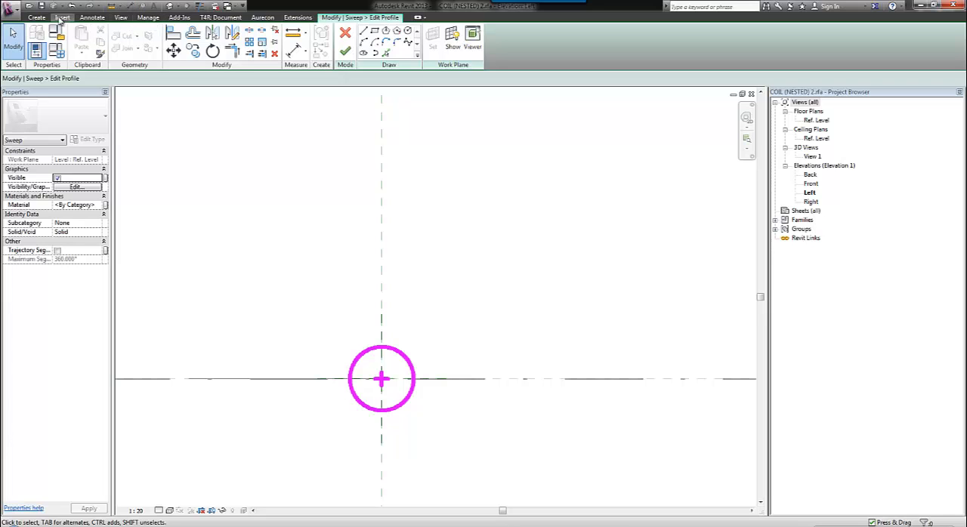
Make the profile circle's radius dimension permanent and label it with a new instance parameter named COIL_RADIUS.
left_click(407, 363)
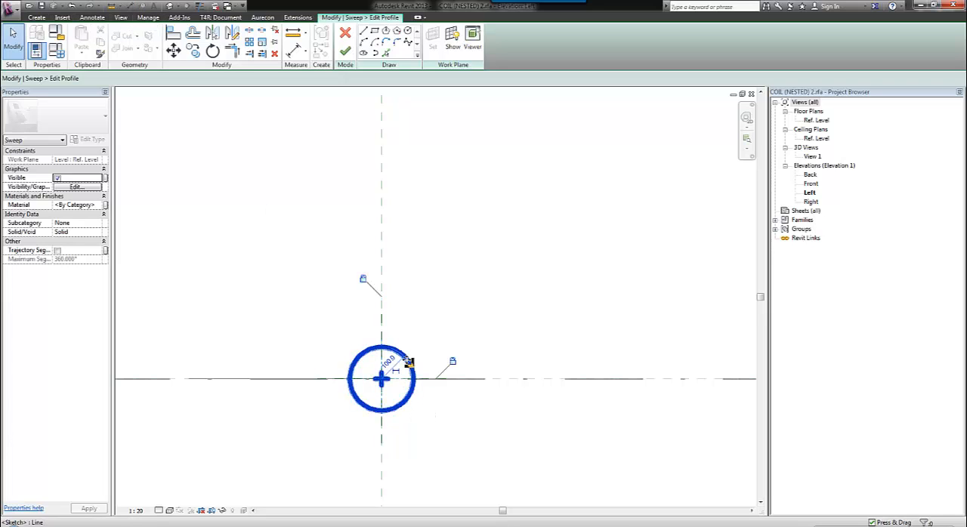
left_click(395, 371)
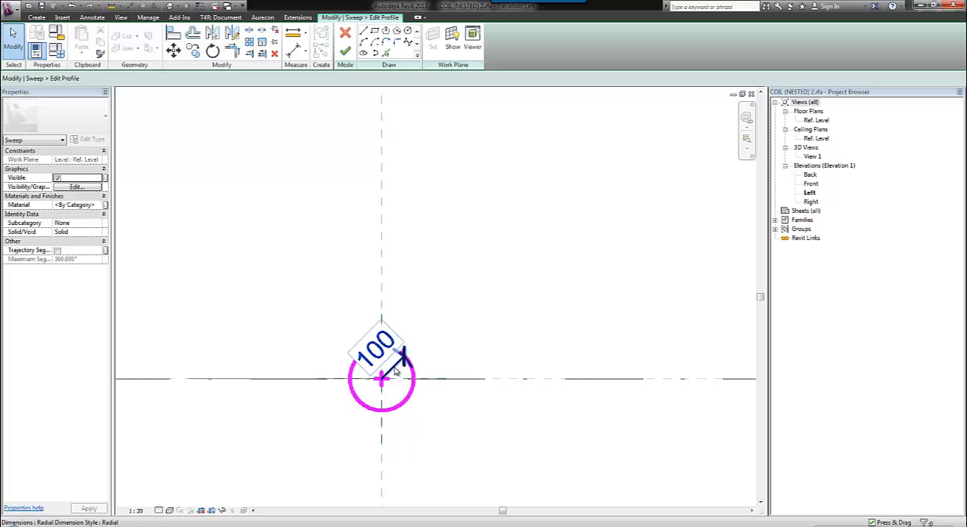
left_click(395, 371)
left_click(227, 79)
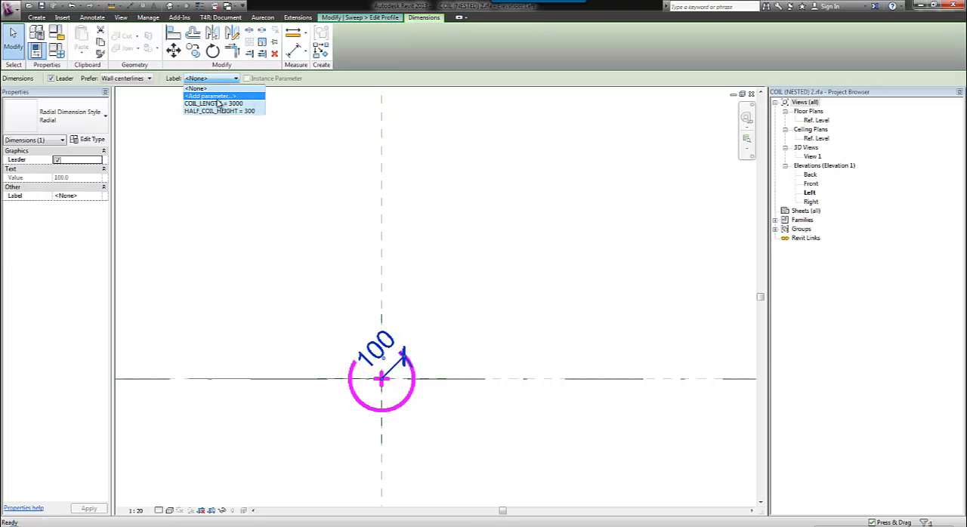
left_click(217, 98)
type("COIL_RADIUS")
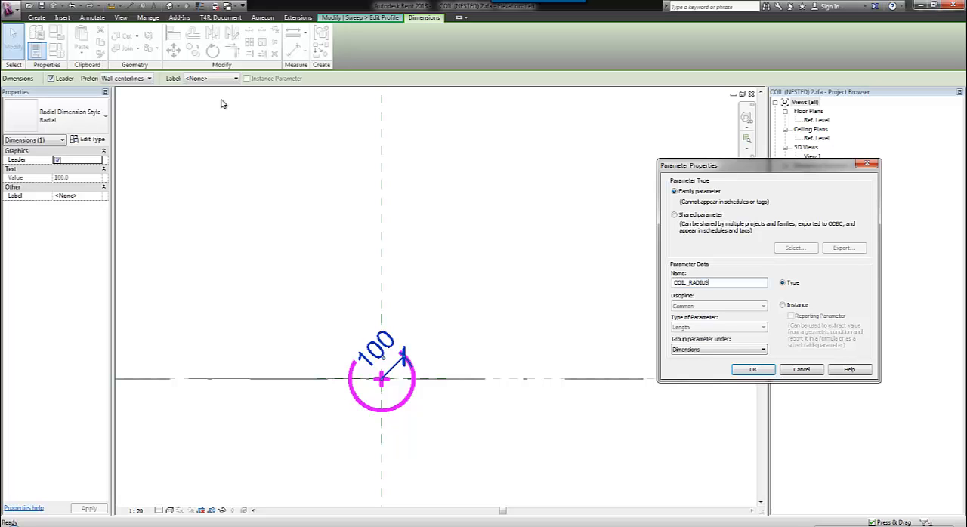
left_click(782, 304)
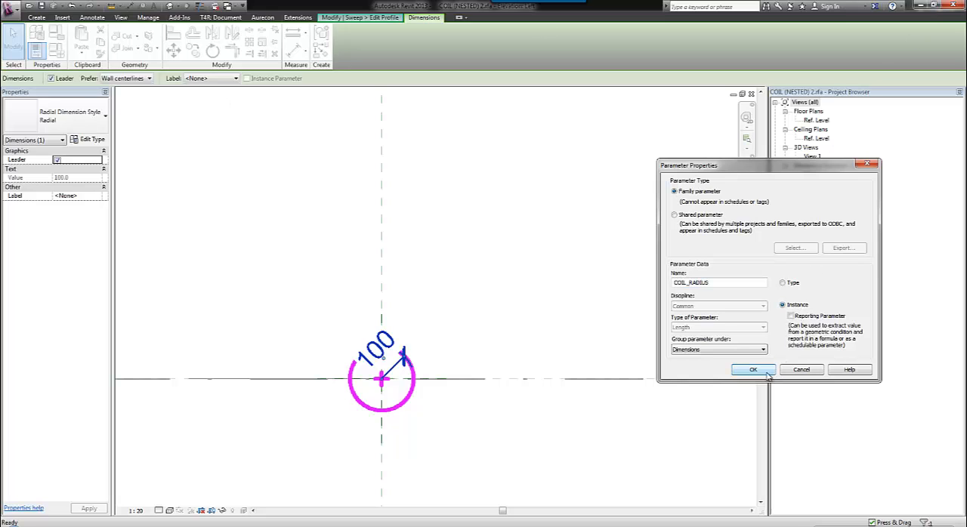
left_click(753, 369)
left_click(249, 148)
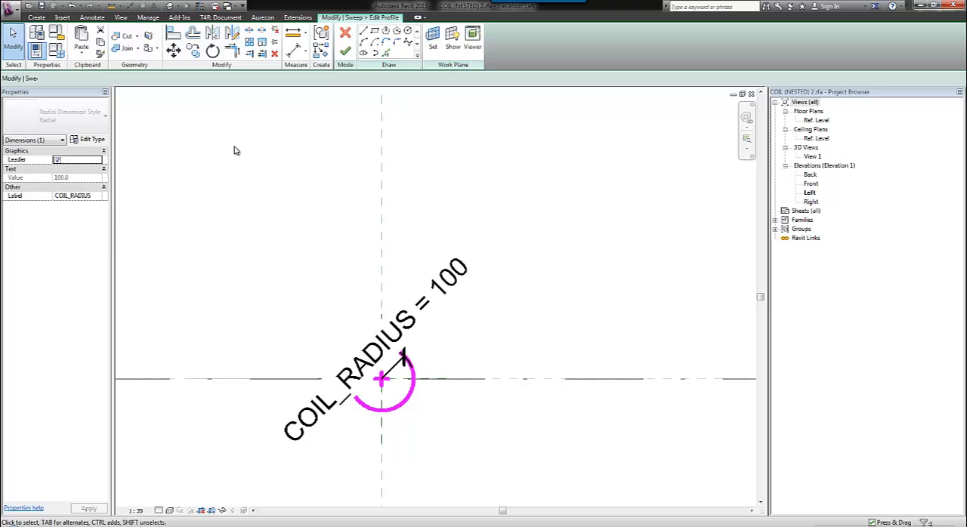
Finish the sweep and reload the nested coil into the host family, overwriting the existing version and its parameter values.
left_click(345, 51)
left_click(346, 52)
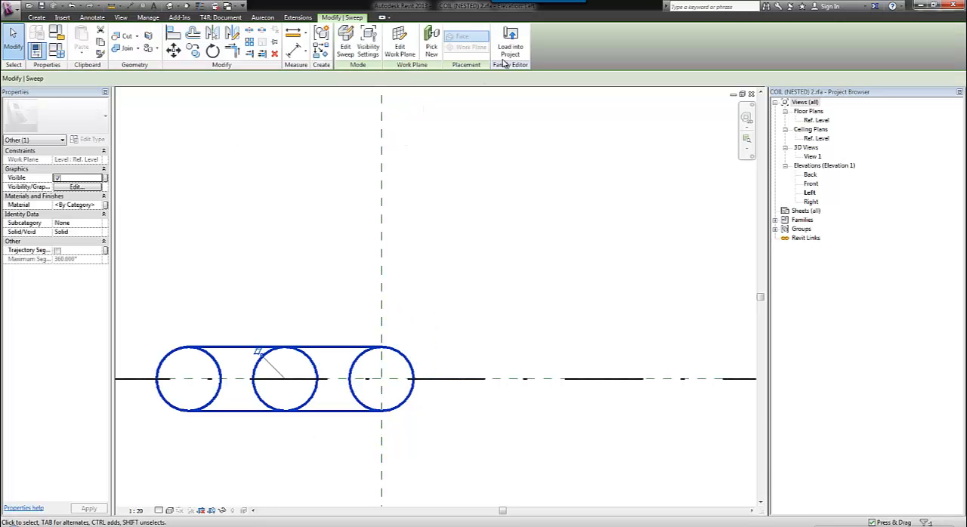
left_click(507, 46)
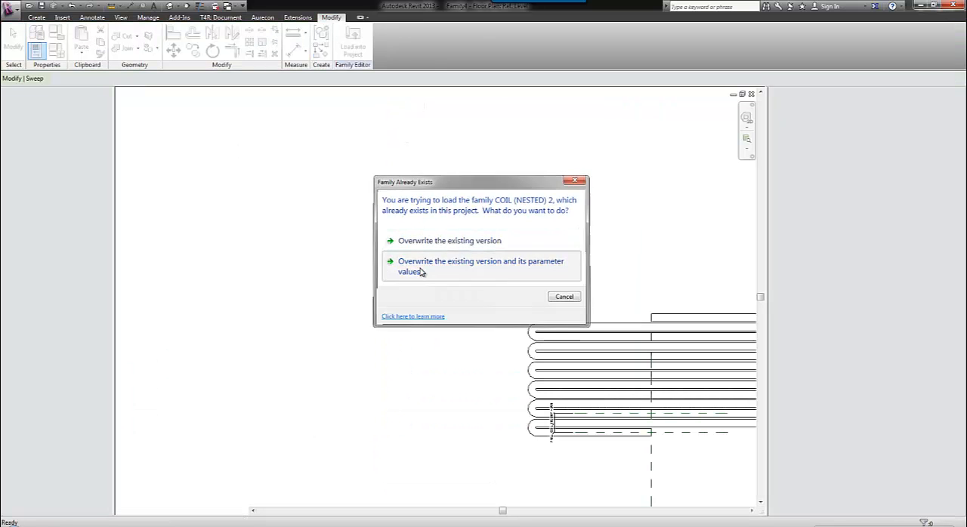
left_click(421, 272)
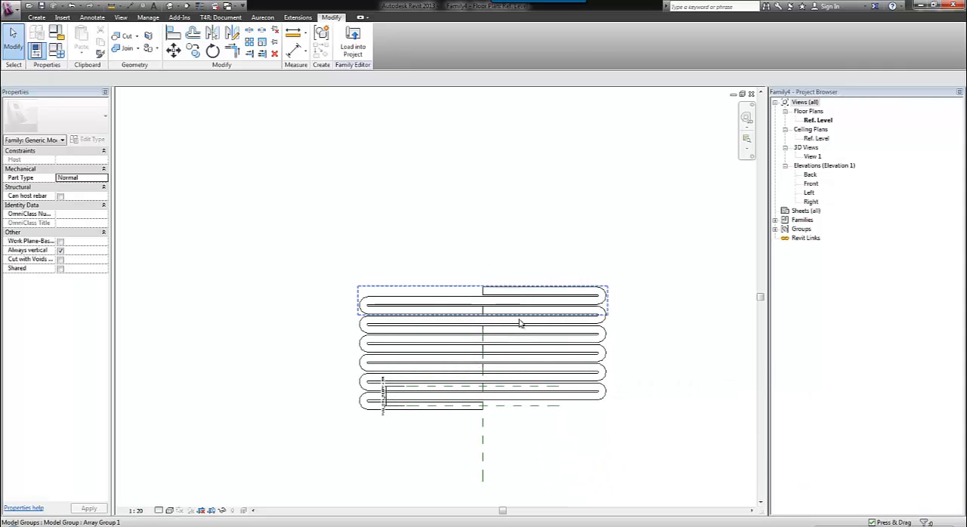
Within the array group, associate the nested coil's COIL_RADIUS with a new type parameter also named COIL_RADIUS.
left_click(518, 406)
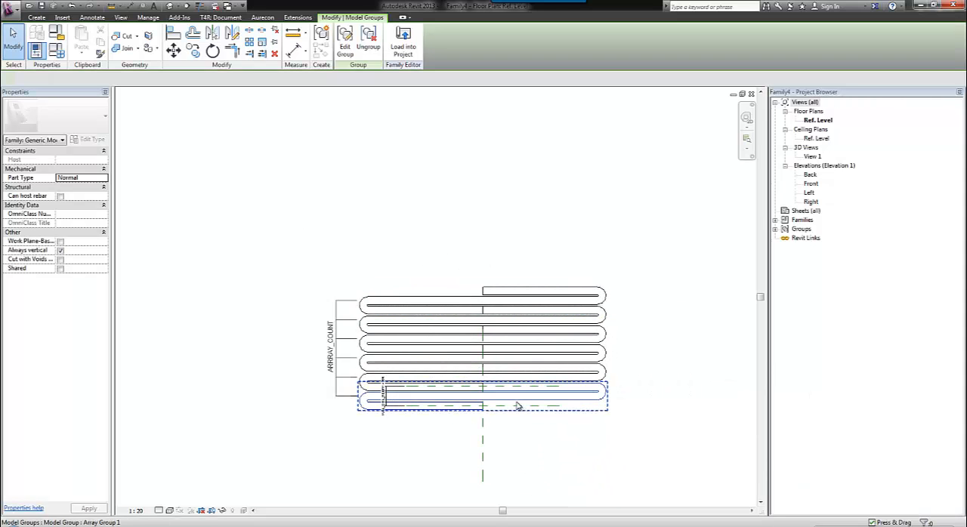
left_click(344, 42)
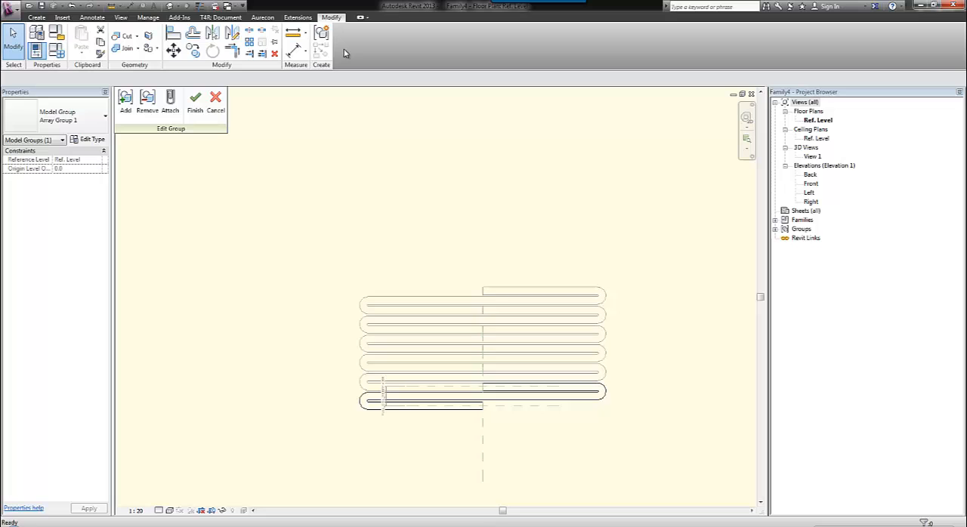
left_click(514, 407)
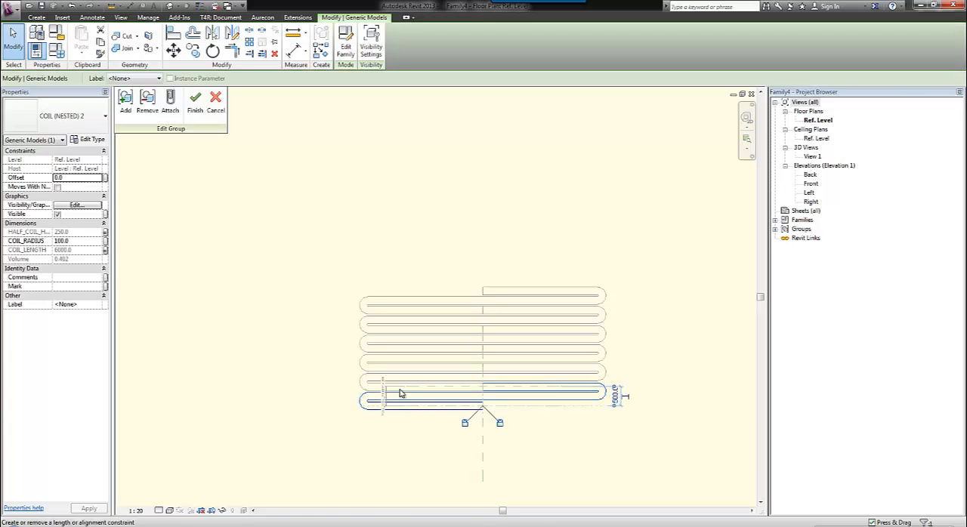
left_click(105, 241)
left_click(181, 252)
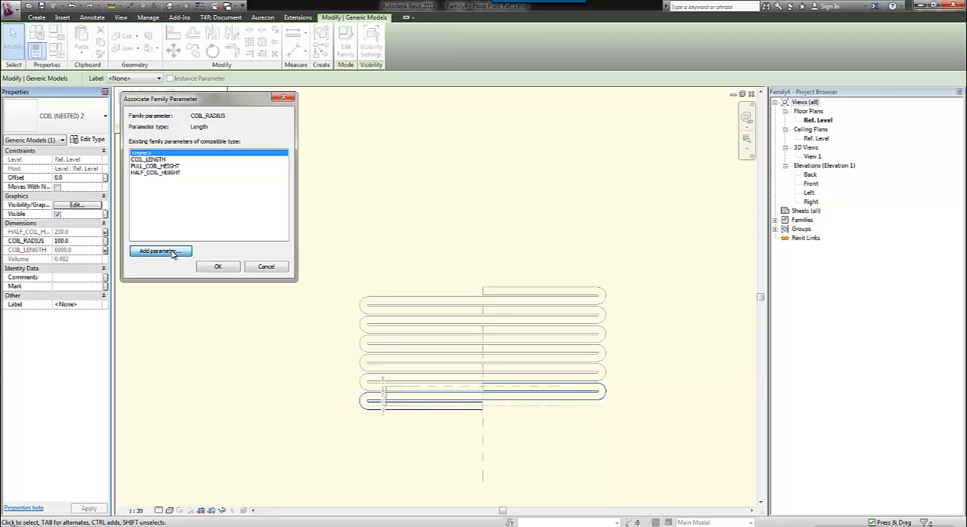
type("CPOI")
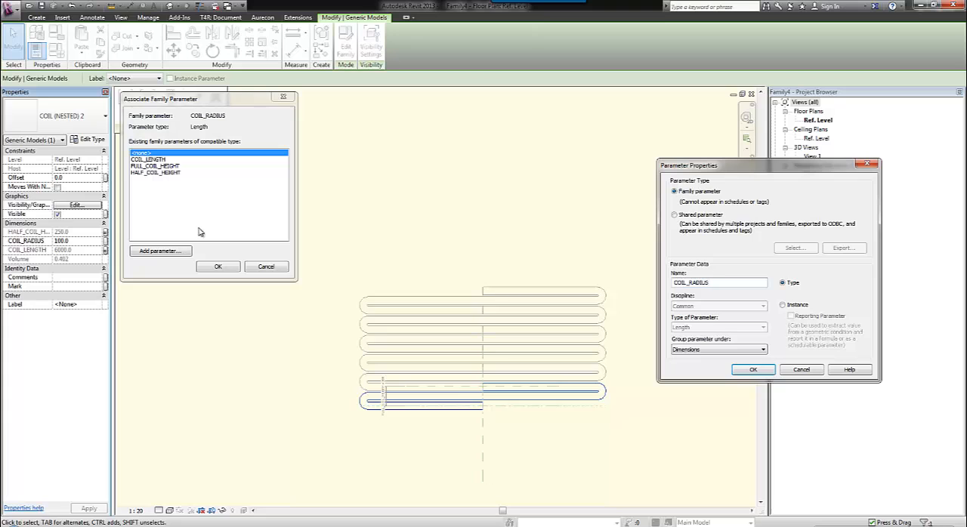
left_click(751, 370)
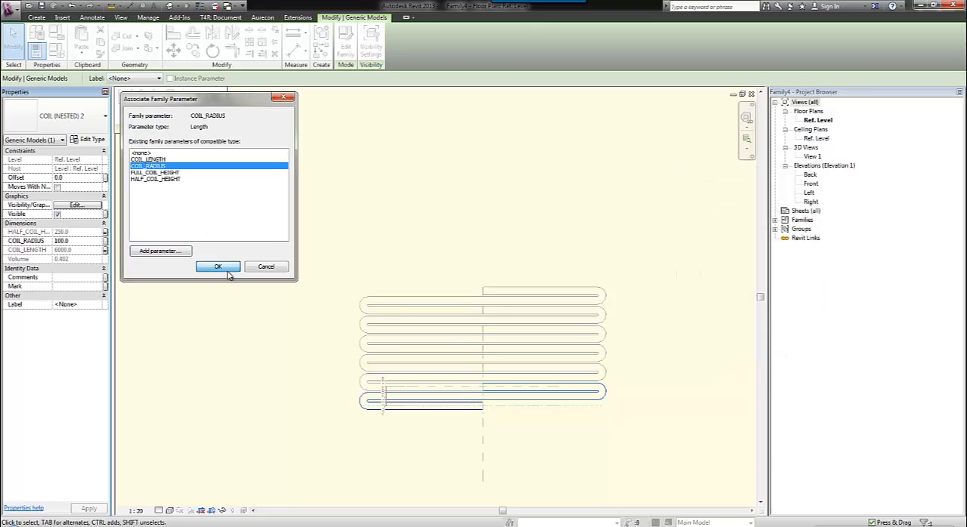
left_click(219, 267)
left_click(195, 101)
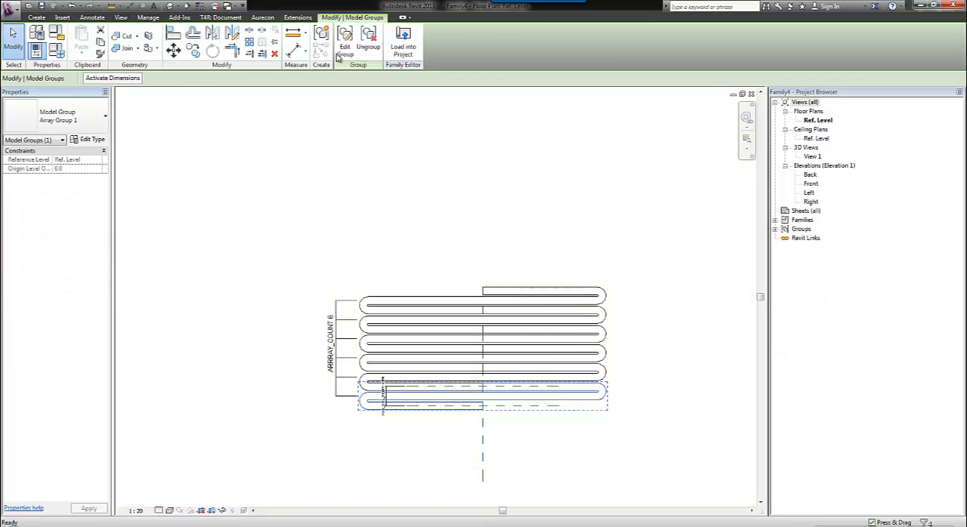
key("Escape")
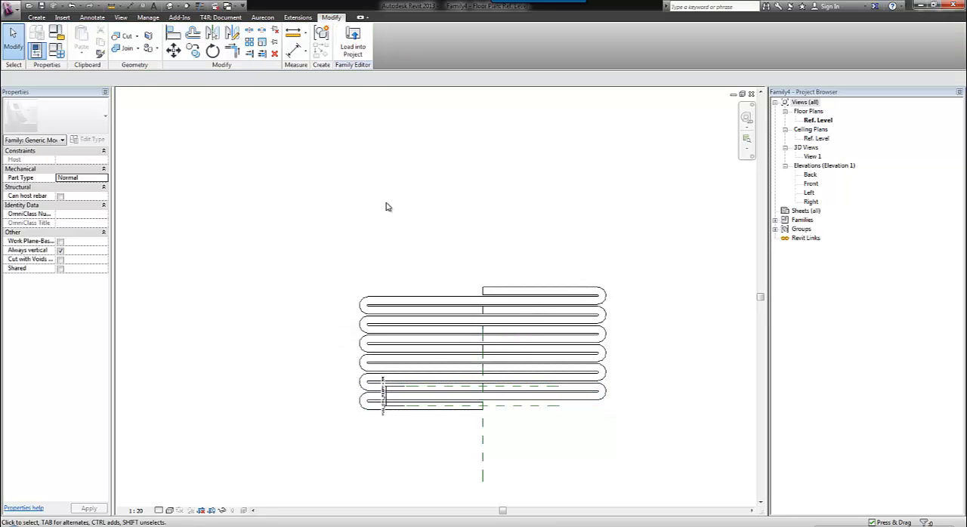
Set COIL_RADIUS to 80 in the host family's types and apply it.
mouse_move(312, 216)
middle_mouse_down()
mouse_move(332, 234)
mouse_move(455, 238)
middle_mouse_up()
left_click(56, 50)
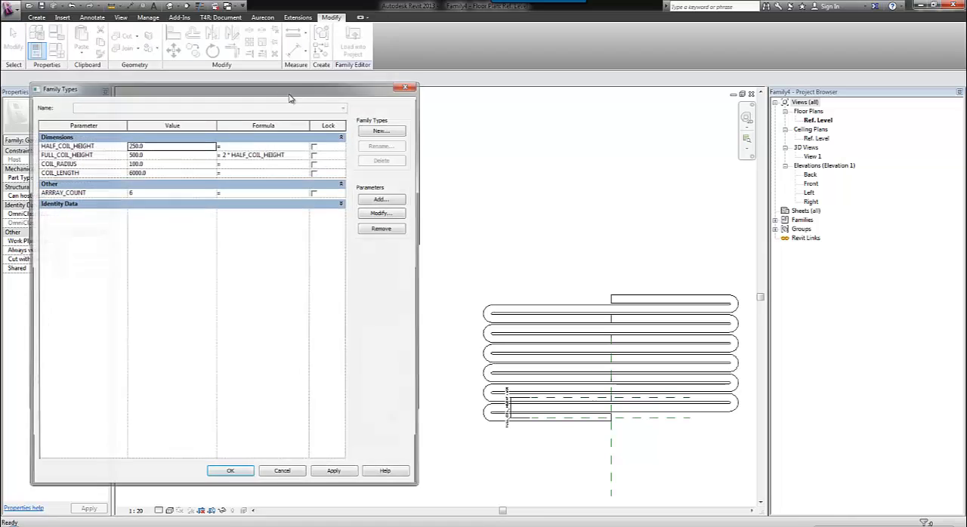
left_click_drag(271, 94, 258, 111)
double_click(136, 181)
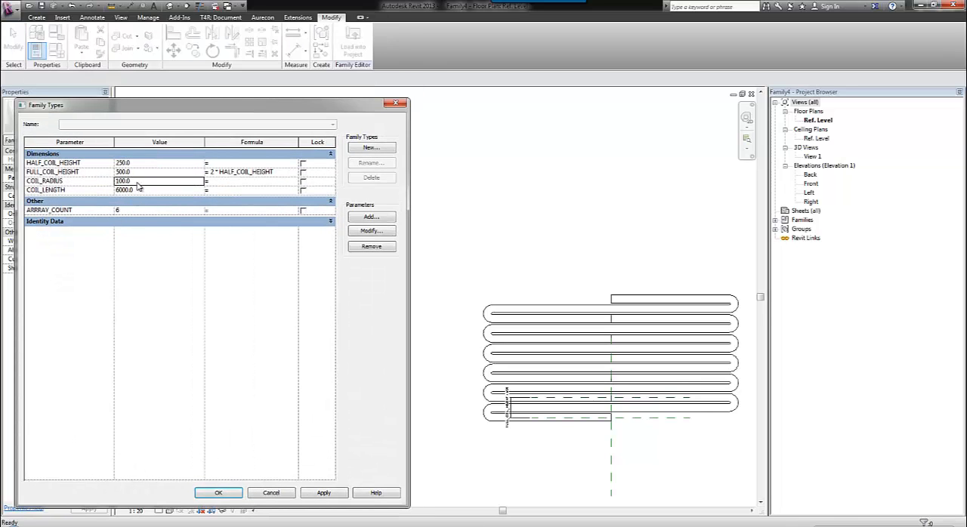
left_click(323, 492)
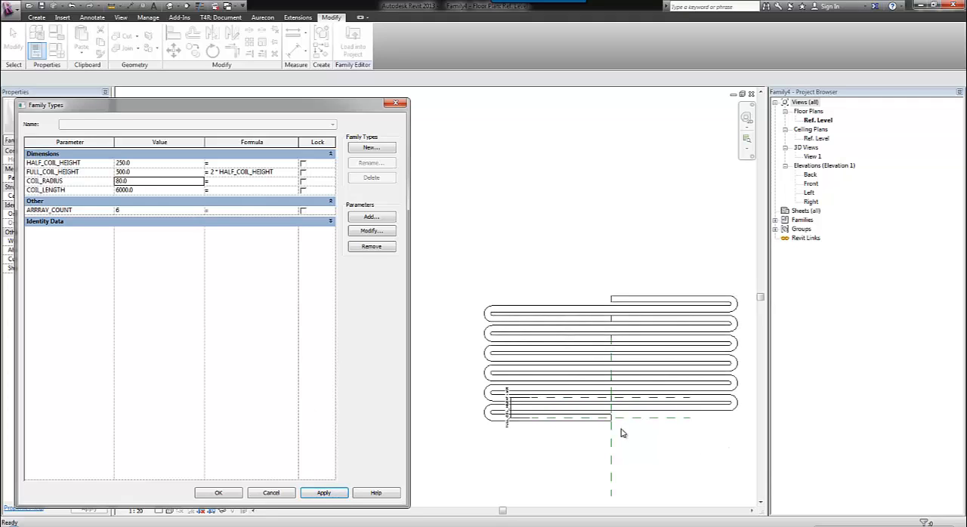
Set ARRRAY_COUNT to 15, HALF_COIL_HEIGHT to 600 and COIL_RADIUS to 150 in the family types and apply the values.
double_click(130, 209)
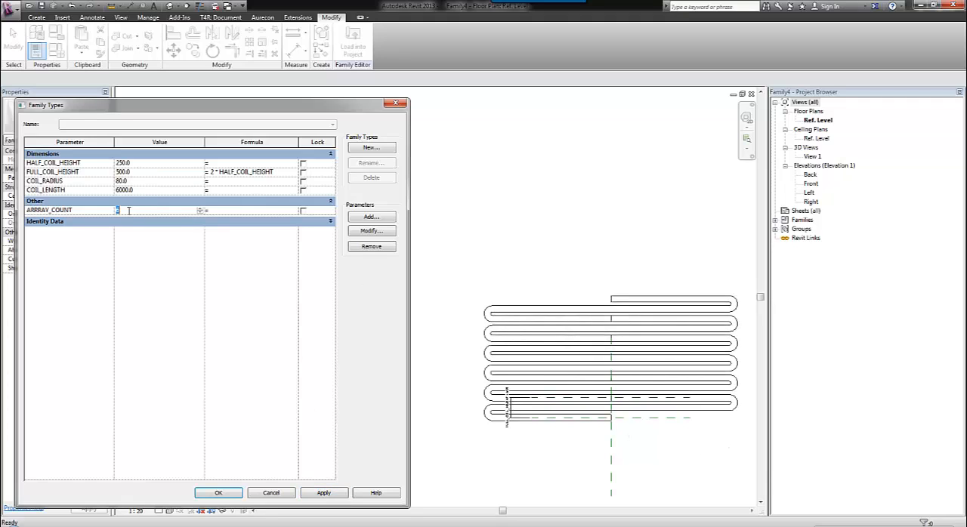
double_click(136, 164)
double_click(136, 181)
left_click(330, 494)
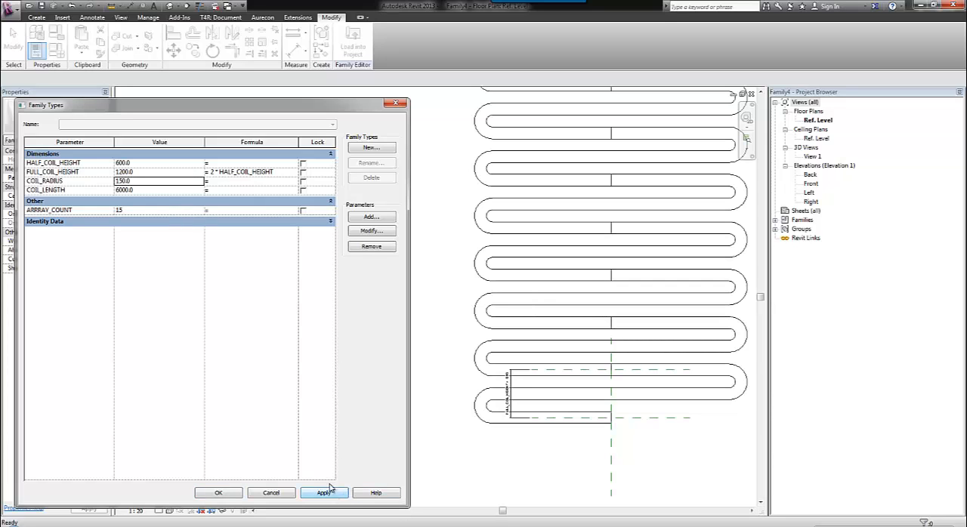
Set COIL_RADIUS to 225, apply it and accept the family type values.
left_click(137, 182)
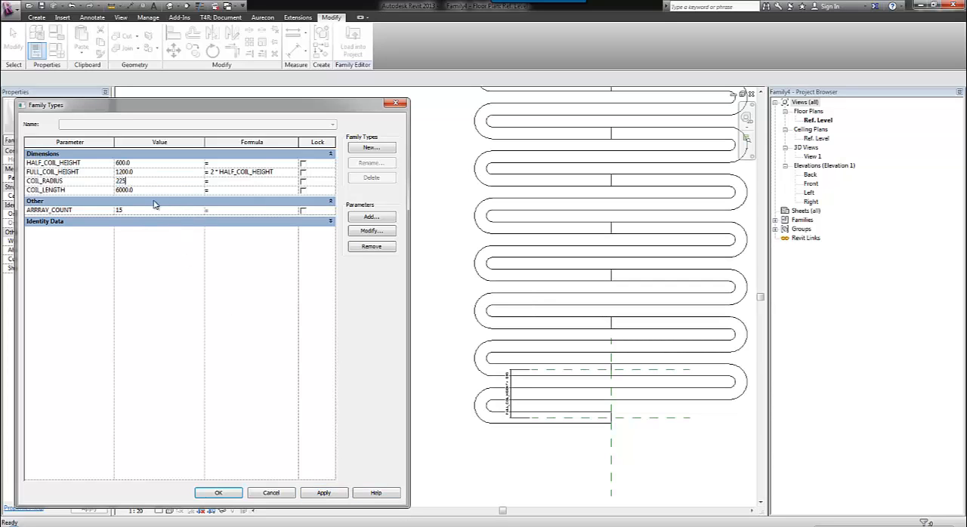
type("225")
left_click(323, 493)
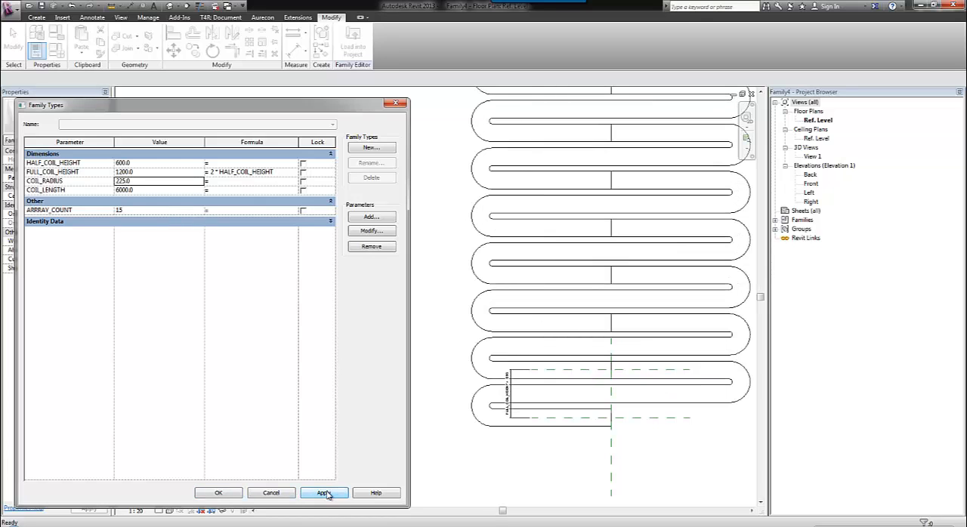
left_click(223, 494)
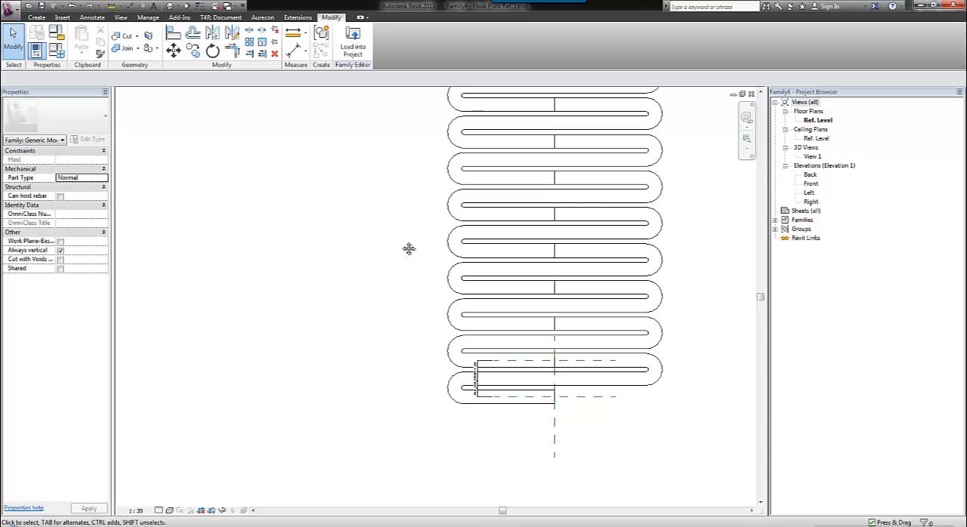
Examine the whole arrayed coil in the Ref. Level plan, from the dimensioned first coil up to its far end.
middle_click_drag(408, 248, 311, 353)
scroll(311, 350, "down", 1)
middle_click_drag(594, 188, 567, 224)
scroll(454, 469, "up", 2)
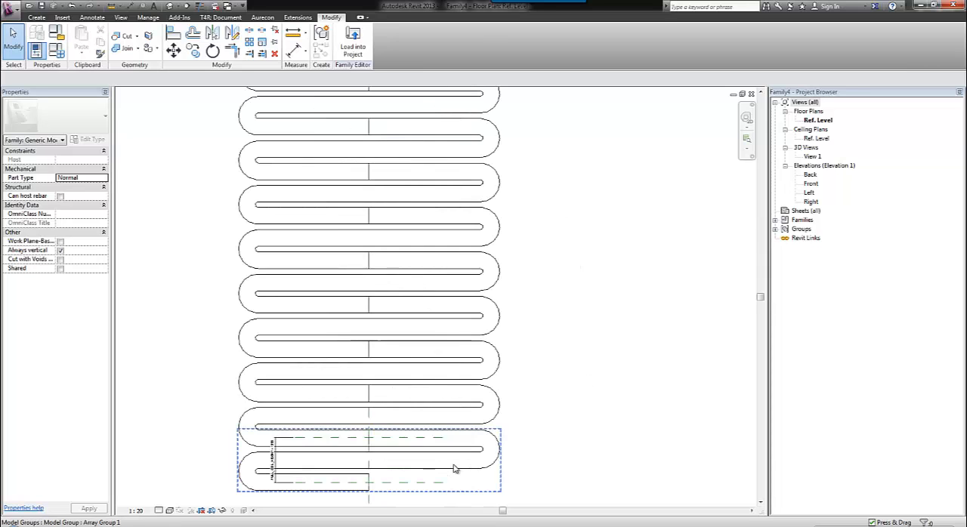
scroll(453, 469, "down", 1)
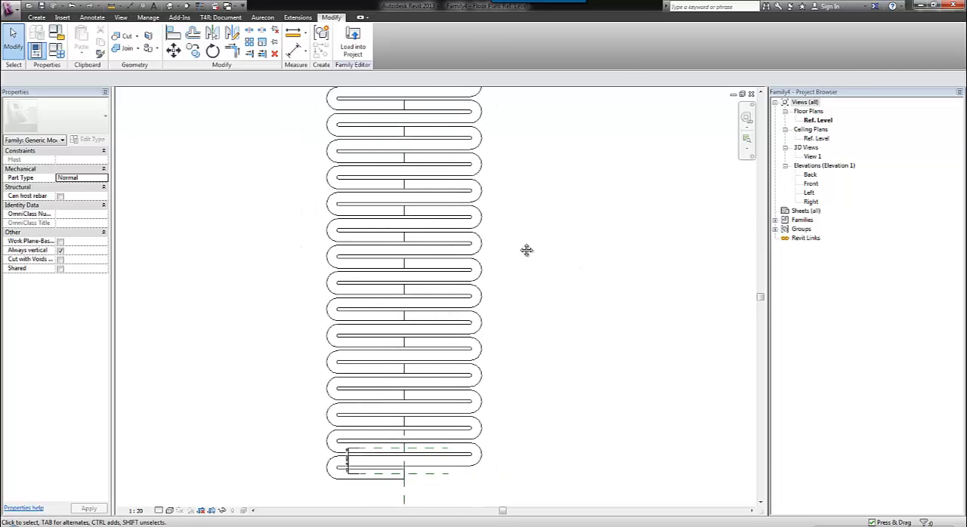
middle_click_drag(526, 250, 536, 207)
scroll(484, 287, "up", 1)
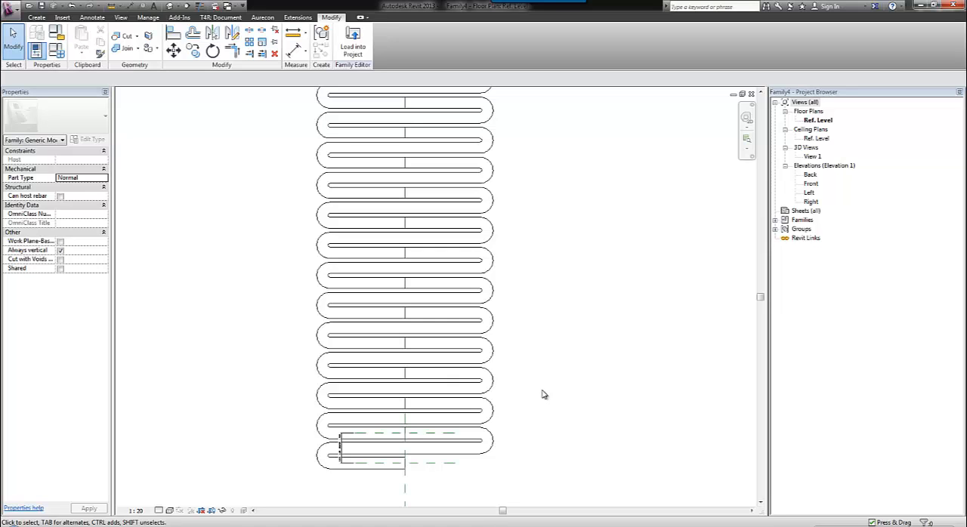
scroll(544, 334, "down", 1)
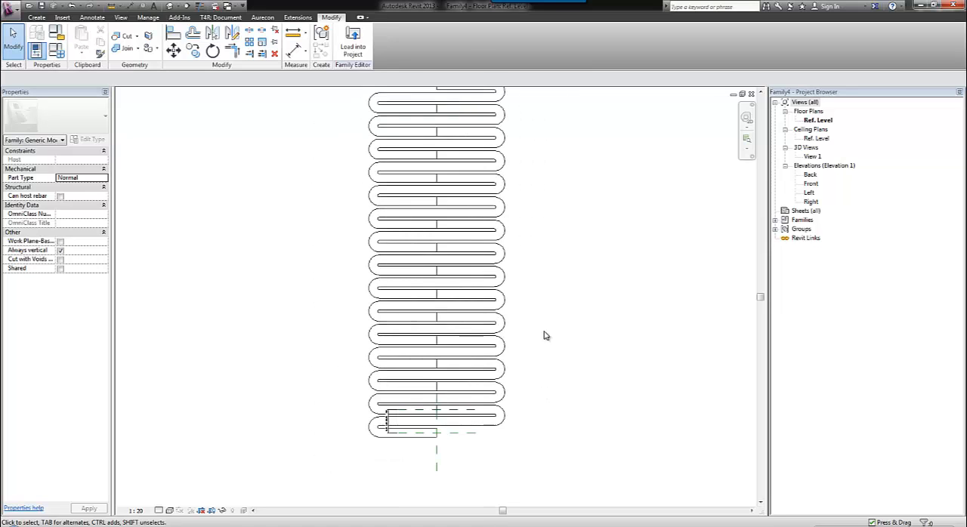
middle_click_drag(607, 208, 594, 222)
scroll(560, 281, "up", 1)
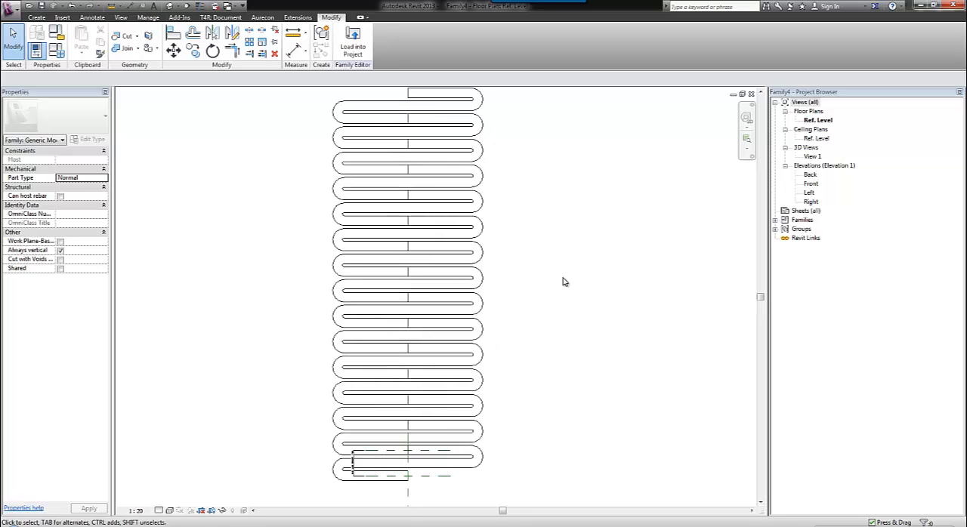
middle_click_drag(567, 176, 610, 197)
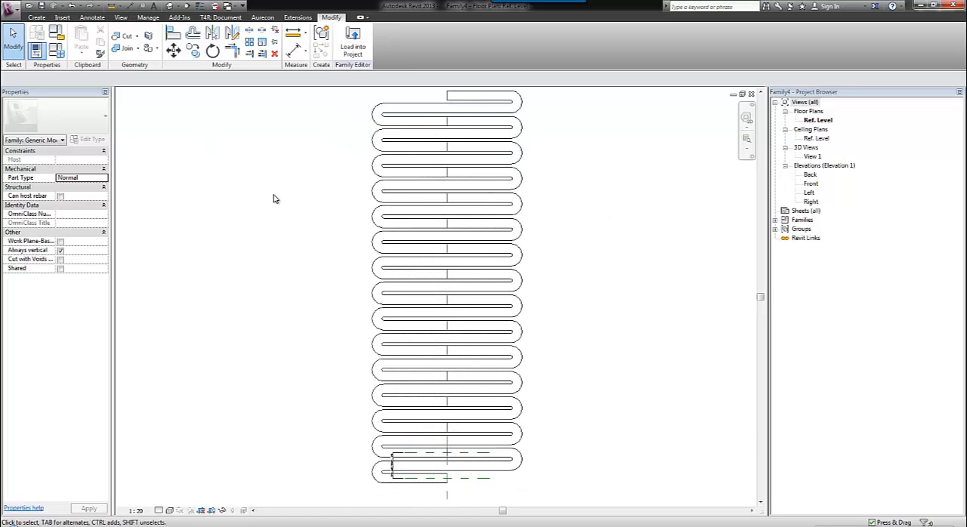